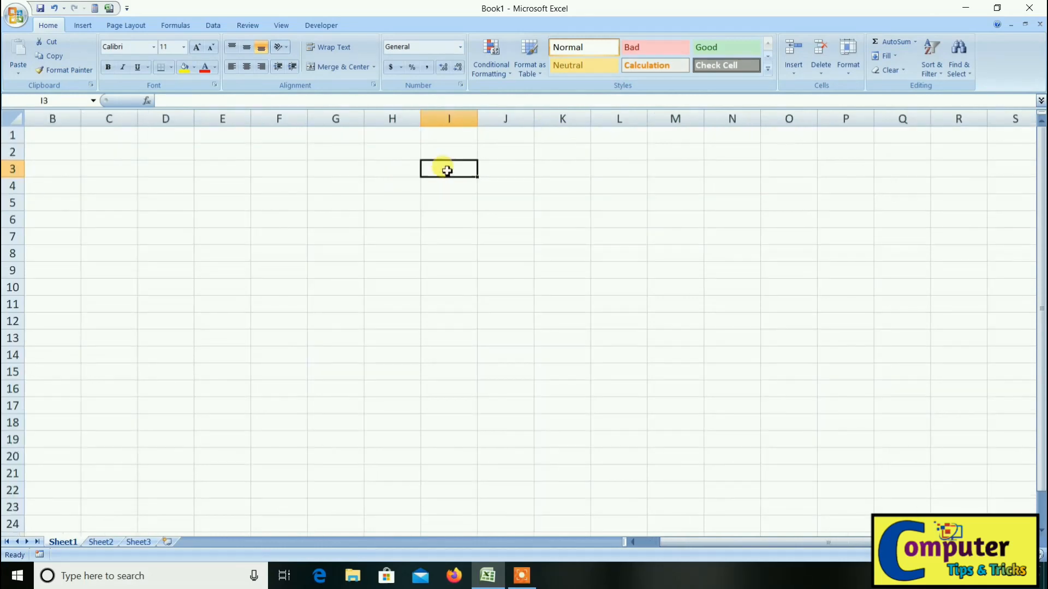
Enter the labels AA, BB, CC, DD and EE down cells I3 to I7
{"action": "type", "text": "AA"}
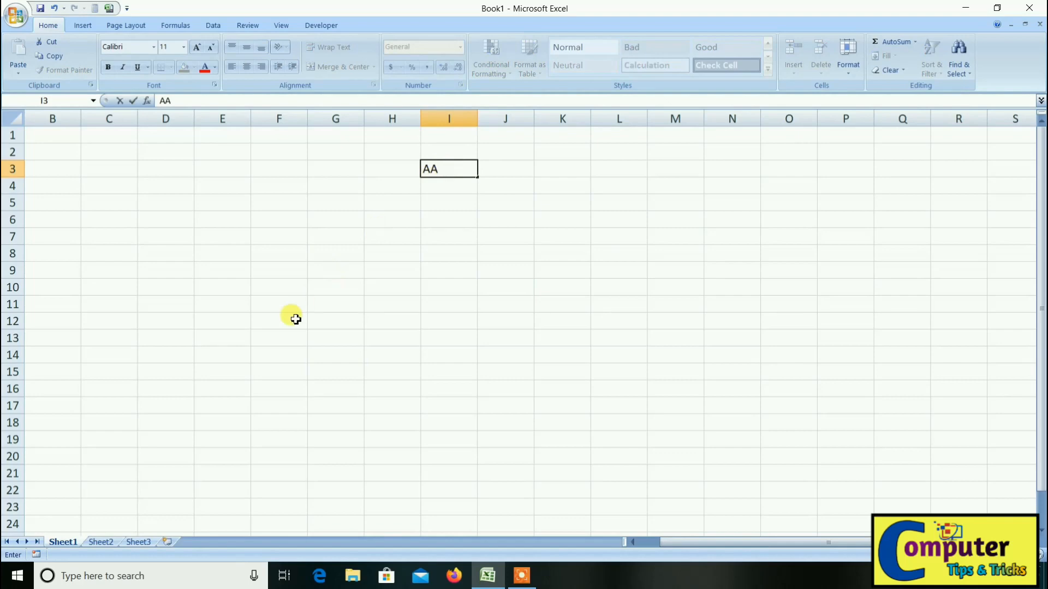
{"action": "key", "text": "Return"}
{"action": "type", "text": "BB"}
{"action": "key", "text": "Return"}
{"action": "type", "text": "CC"}
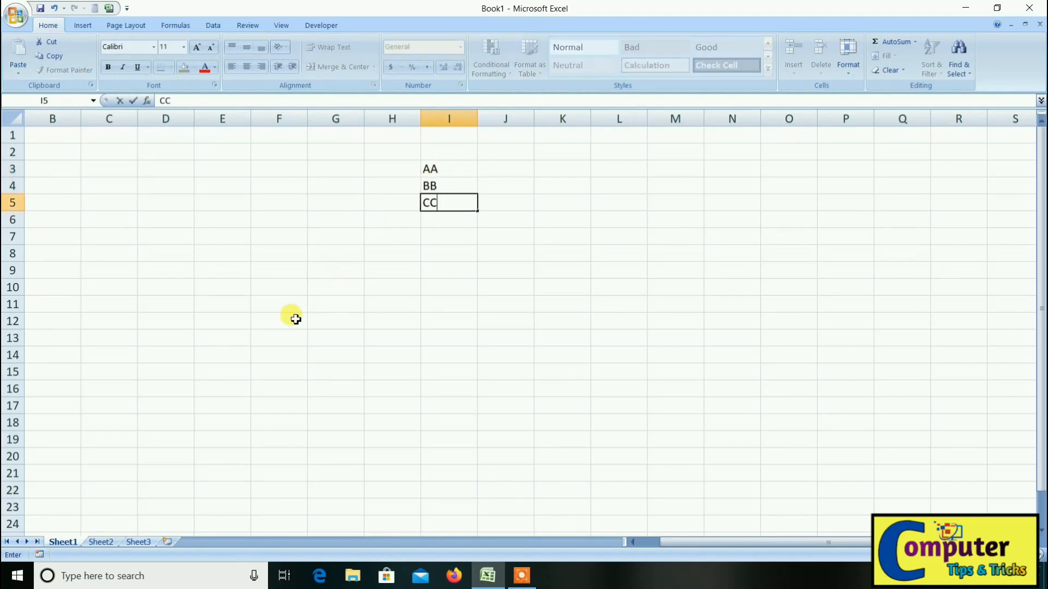
{"action": "key", "text": "Return"}
{"action": "type", "text": "DD"}
{"action": "key", "text": "Return"}
{"action": "type", "text": "EE"}
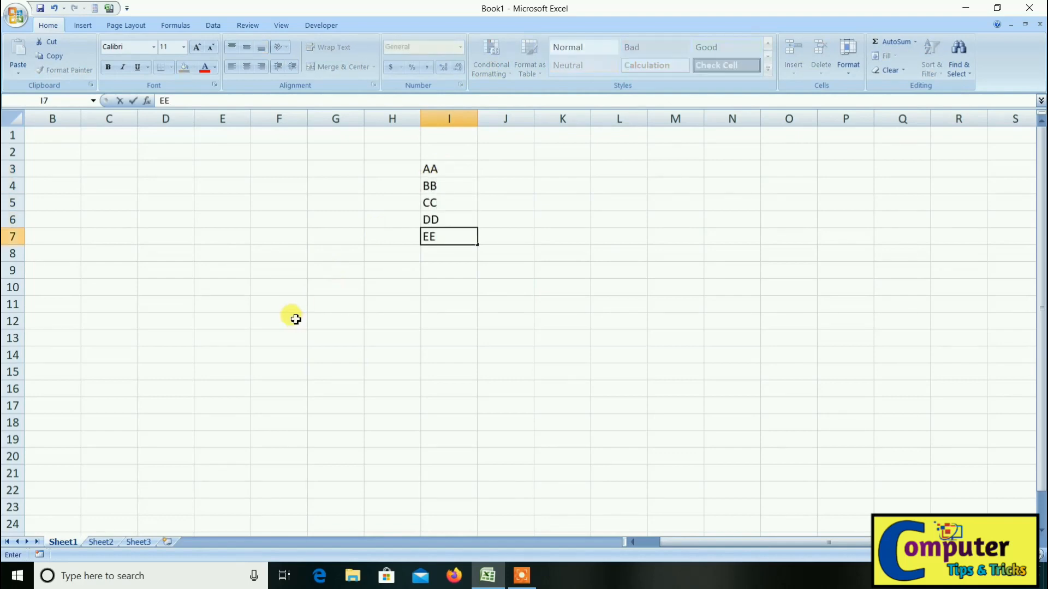
Enter the numbers 78, 58, 45, 65 and 95 down cells J3 to J7 beside the labels
{"action": "left_click", "coordinate": [509, 169]}
{"action": "type", "text": "7"}
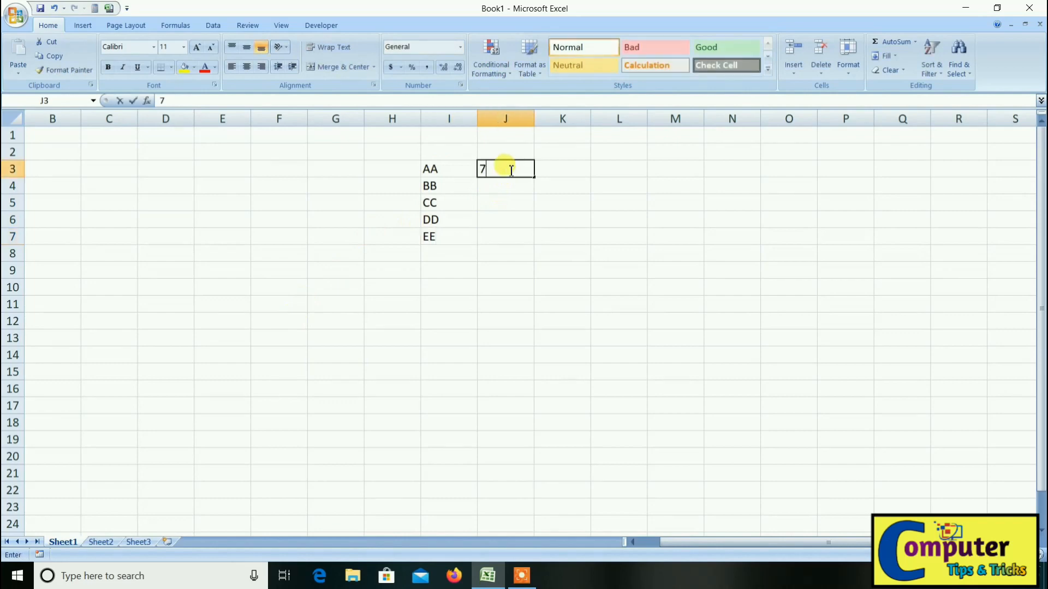
{"action": "type", "text": "8"}
{"action": "key", "text": "Return"}
{"action": "type", "text": "58"}
{"action": "key", "text": "Return"}
{"action": "type", "text": "45"}
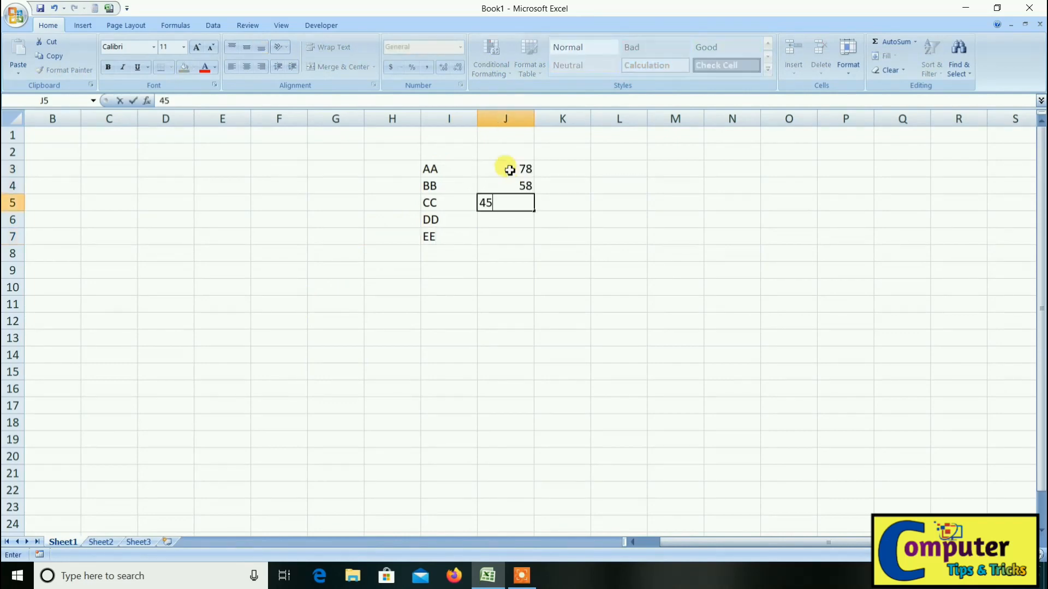
{"action": "key", "text": "Return"}
{"action": "type", "text": "65"}
{"action": "key", "text": "Return"}
{"action": "type", "text": "95"}
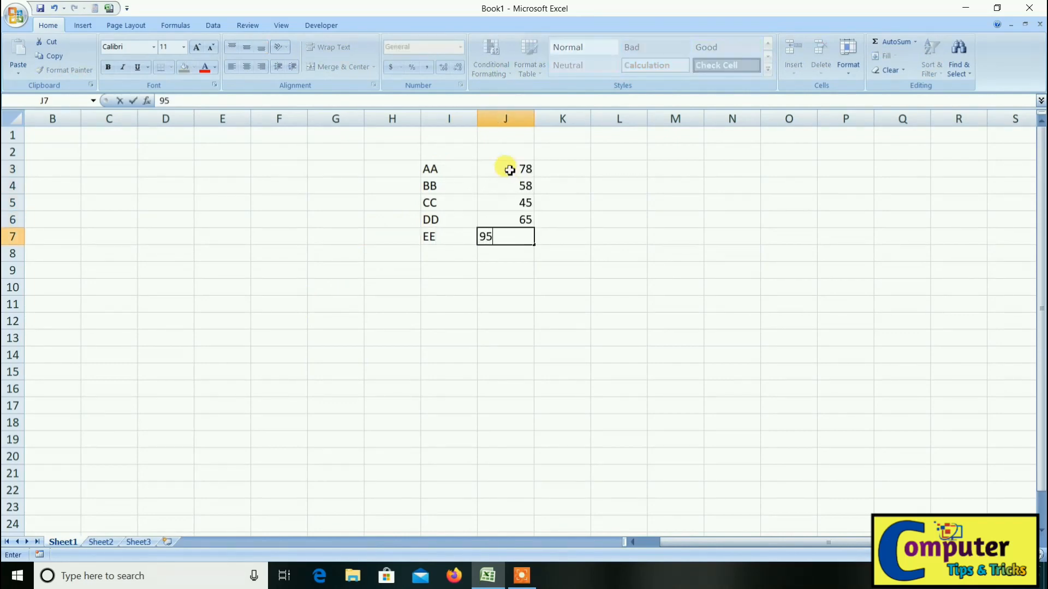
{"action": "left_click", "coordinate": [508, 169]}
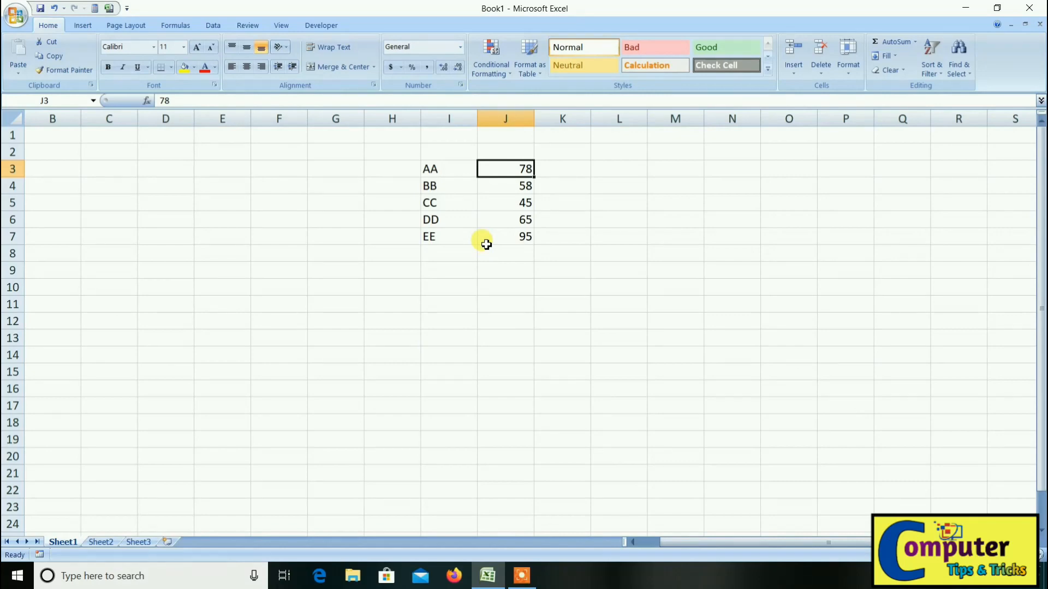
Copy the label and number range I3:J7
{"action": "left_click", "coordinate": [443, 170]}
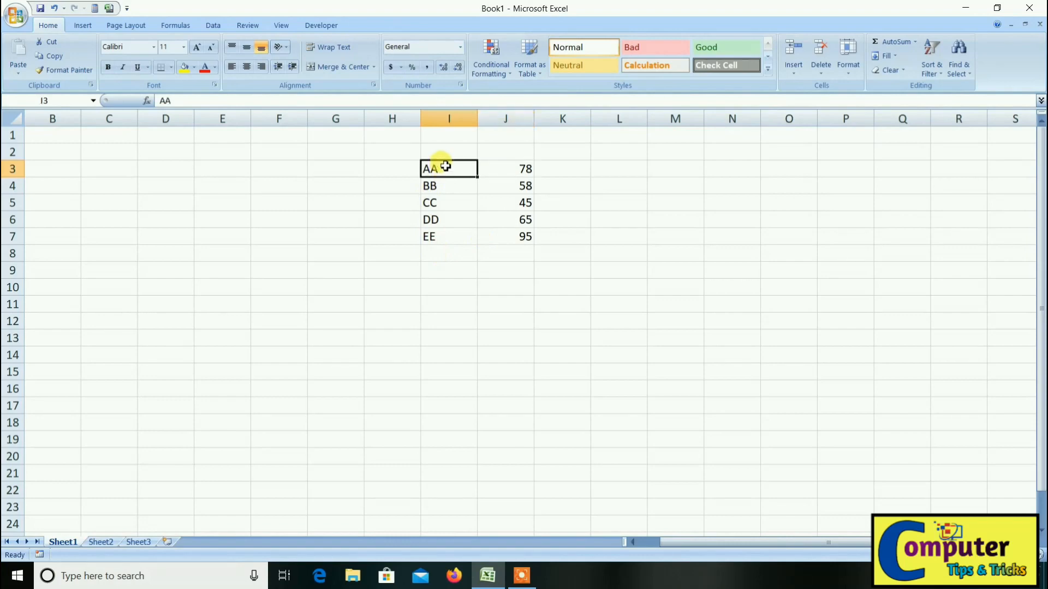
{"action": "left_click_drag", "start_coordinate": [442, 169], "coordinate": [511, 240]}
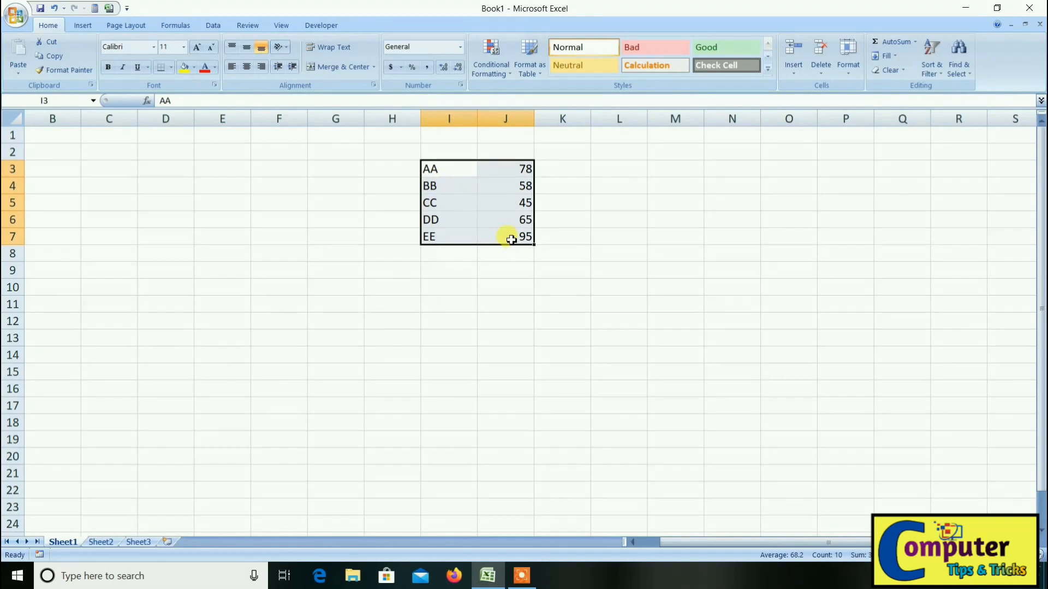
{"action": "key", "text": "ctrl+c"}
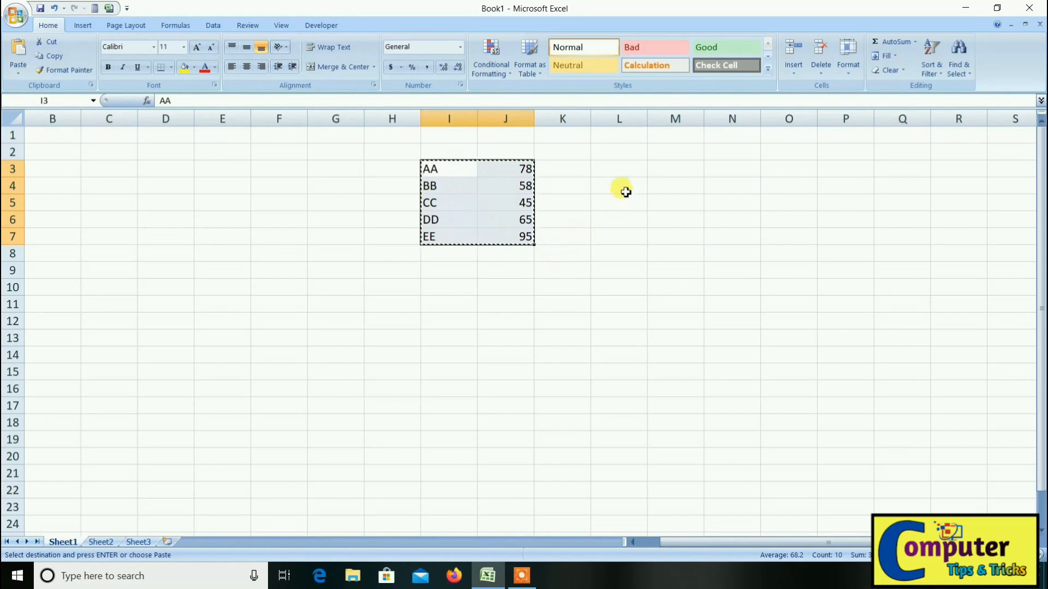
Fill the range L4:P5 with the array formula =TRANSPOSE(I3:J7)
{"action": "left_click_drag", "start_coordinate": [626, 189], "coordinate": [839, 204]}
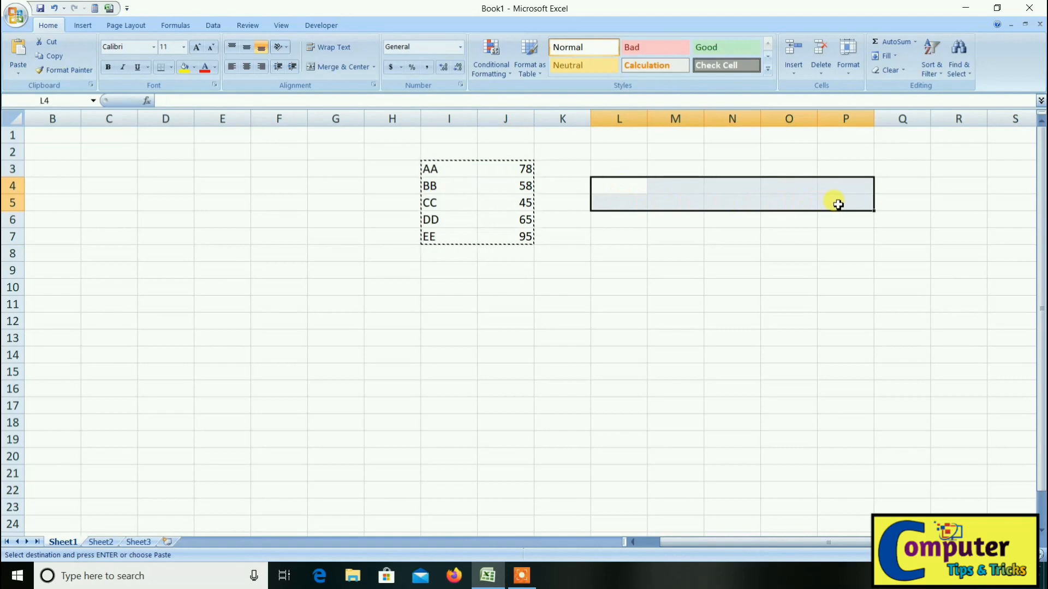
{"action": "type", "text": "=TR"}
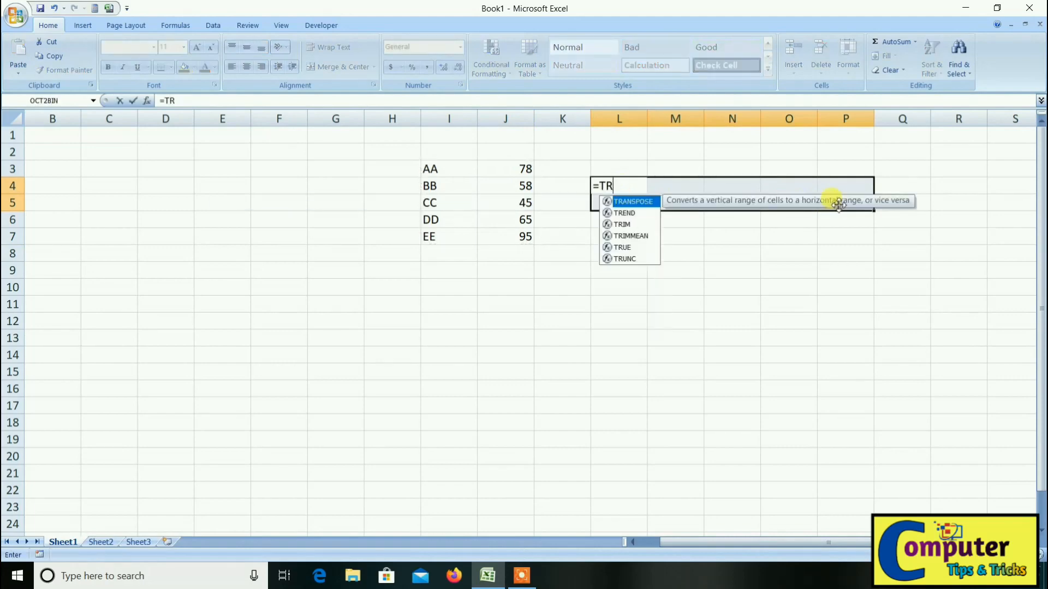
{"action": "type", "text": "ANSPO"}
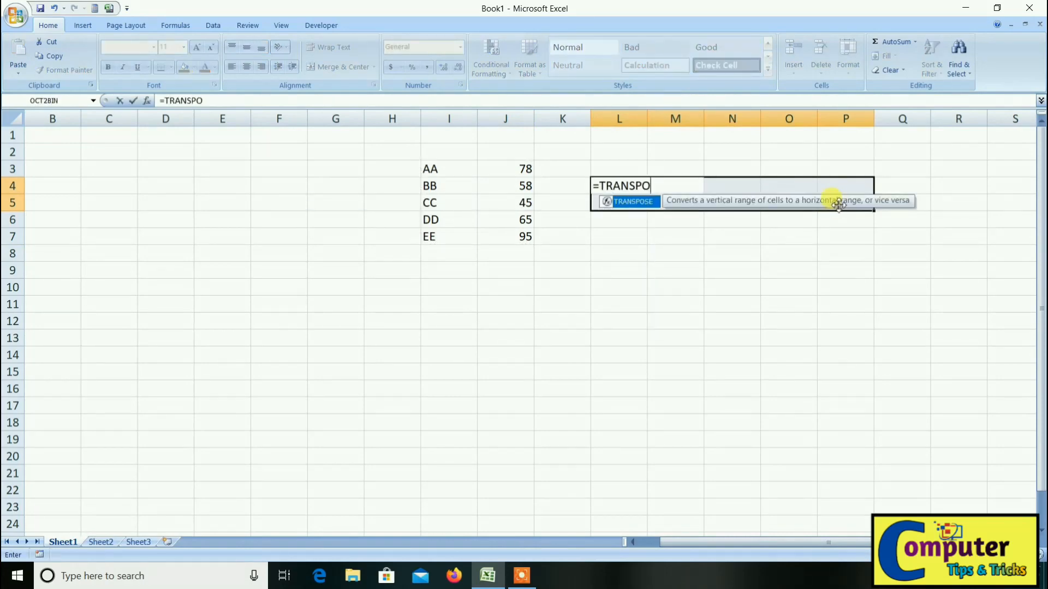
{"action": "type", "text": "SE("}
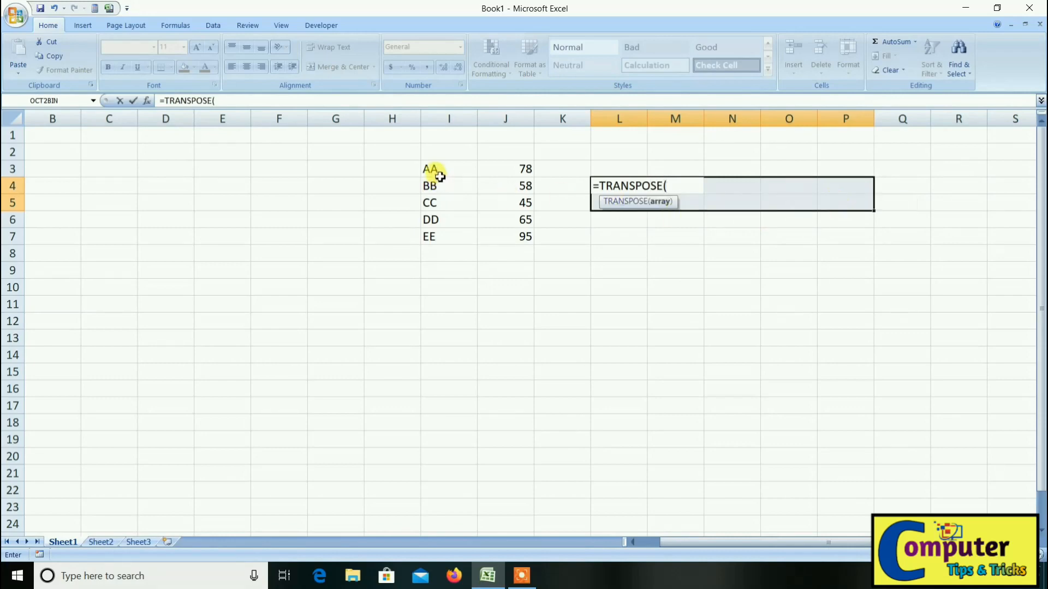
{"action": "left_click_drag", "start_coordinate": [437, 171], "coordinate": [474, 239]}
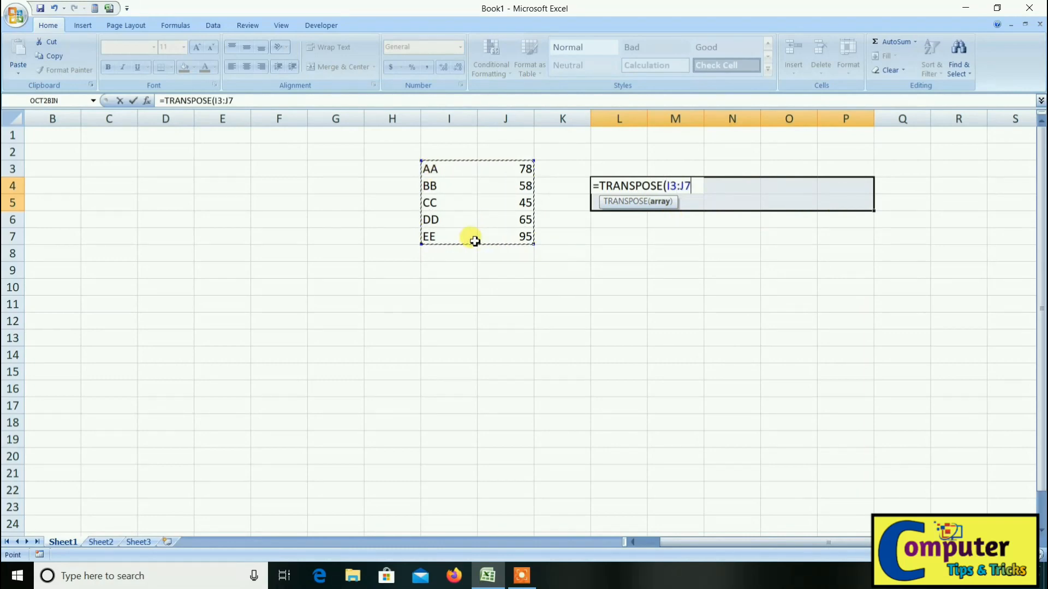
{"action": "type", "text": ")"}
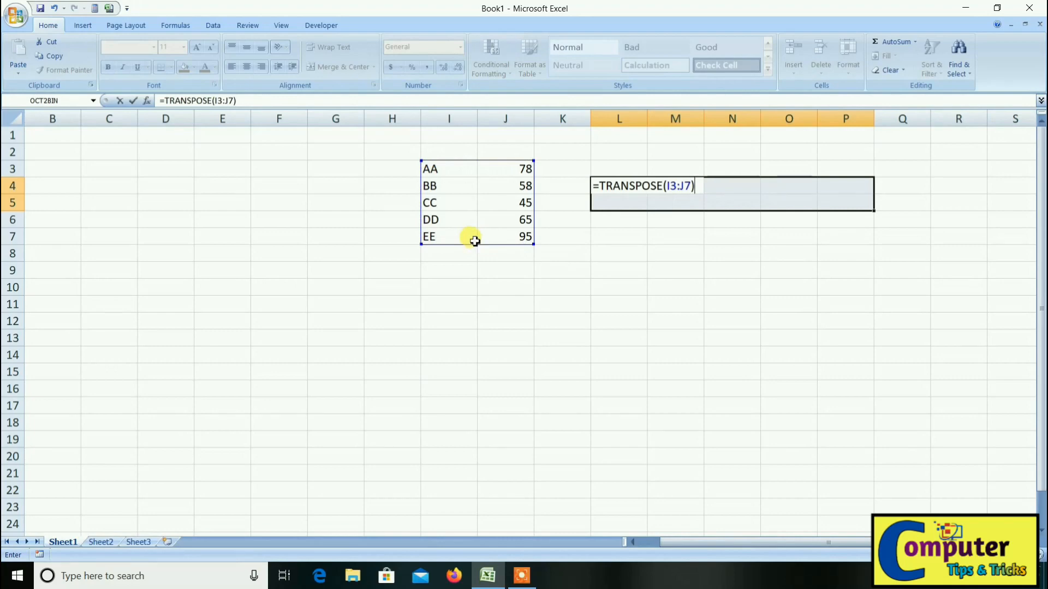
{"action": "key", "text": "ctrl+shift+Return"}
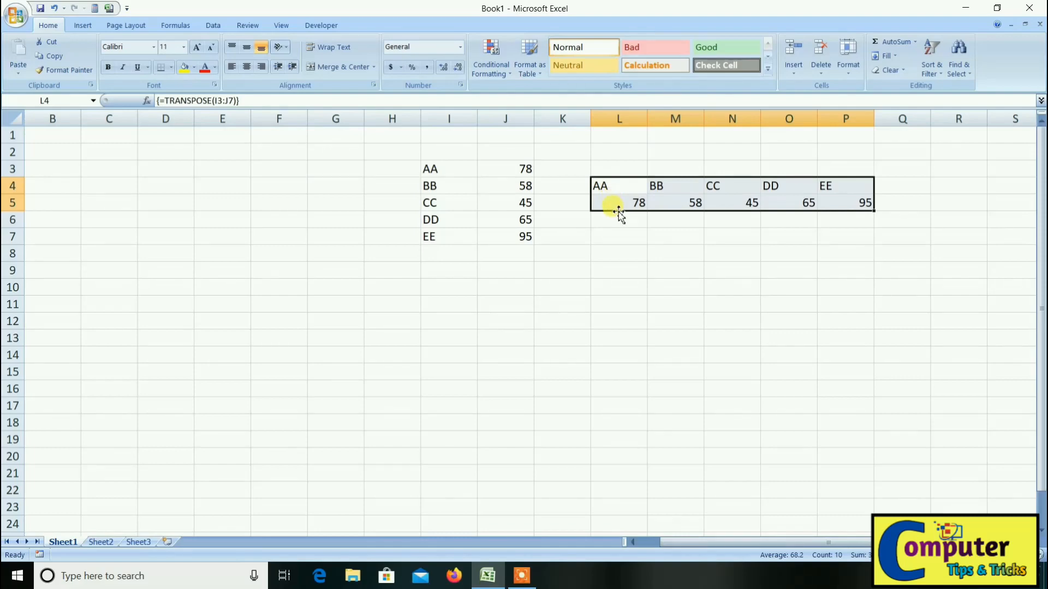
Enter 120 in cell M10
{"action": "left_click", "coordinate": [692, 285]}
{"action": "type", "text": "120"}
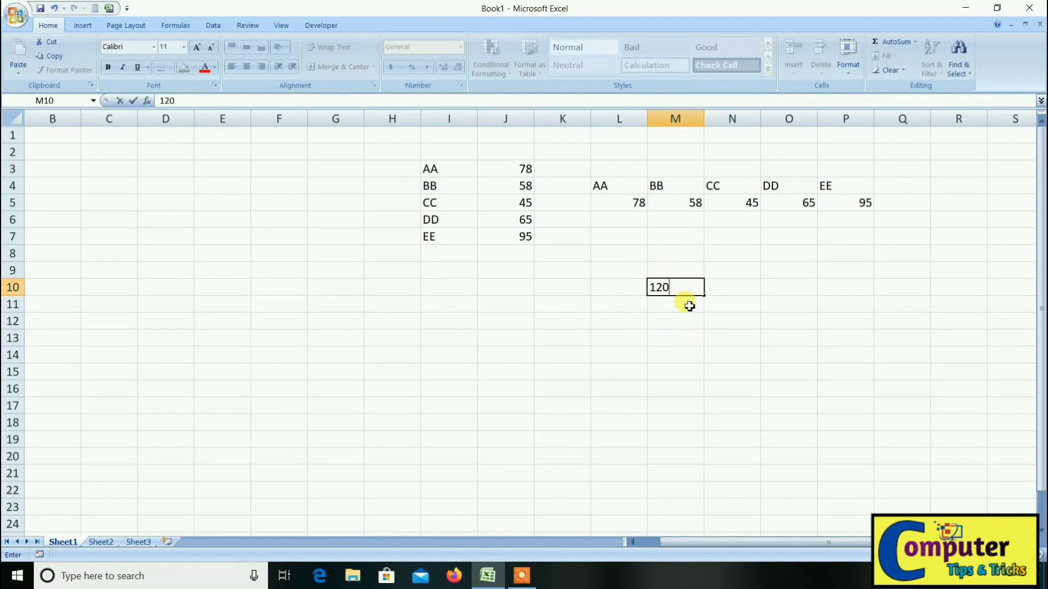
{"action": "key", "text": "Return"}
Apply the custom number format ;;; to cell M10 to hide its value
{"action": "left_click", "coordinate": [686, 289]}
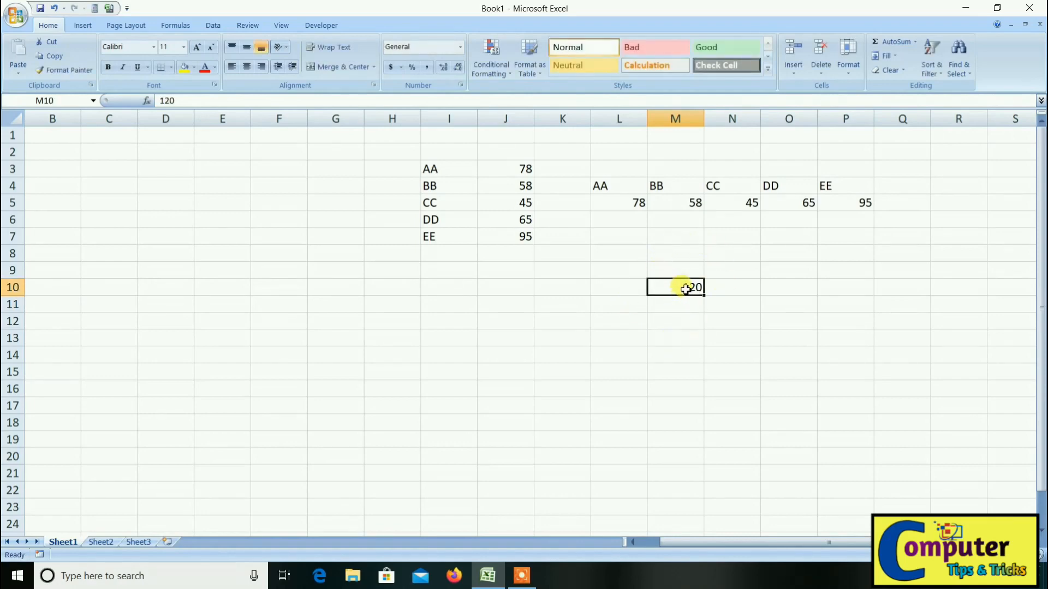
{"action": "right_click", "coordinate": [687, 292]}
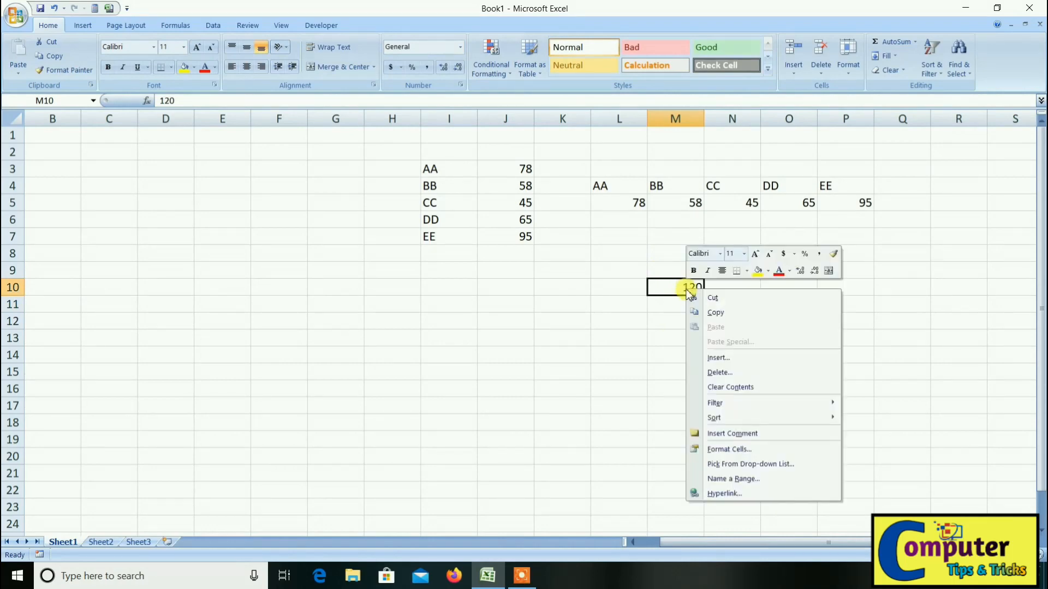
{"action": "left_click", "coordinate": [725, 451]}
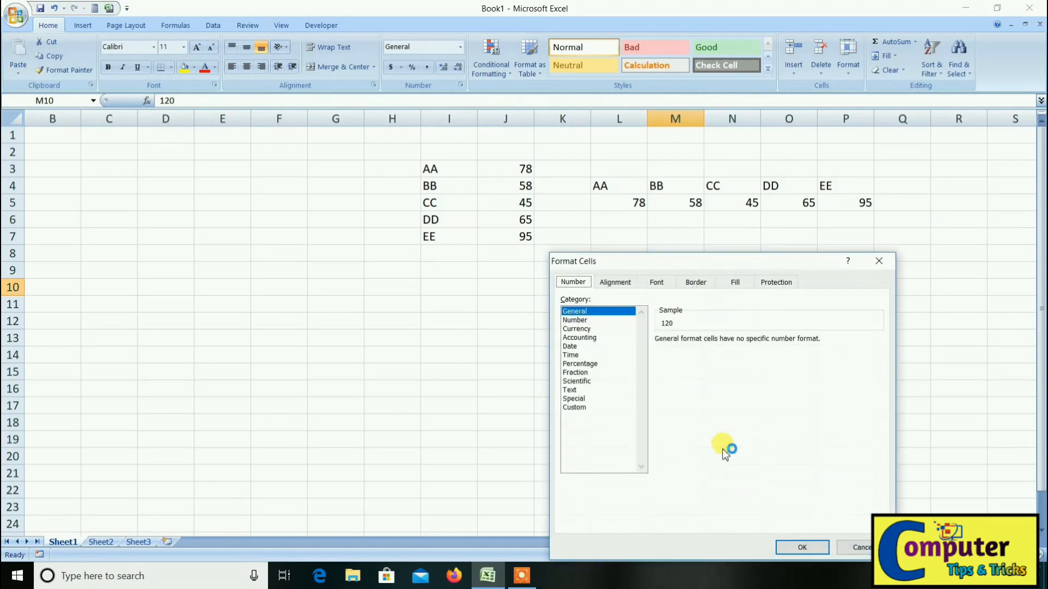
{"action": "left_click", "coordinate": [573, 407]}
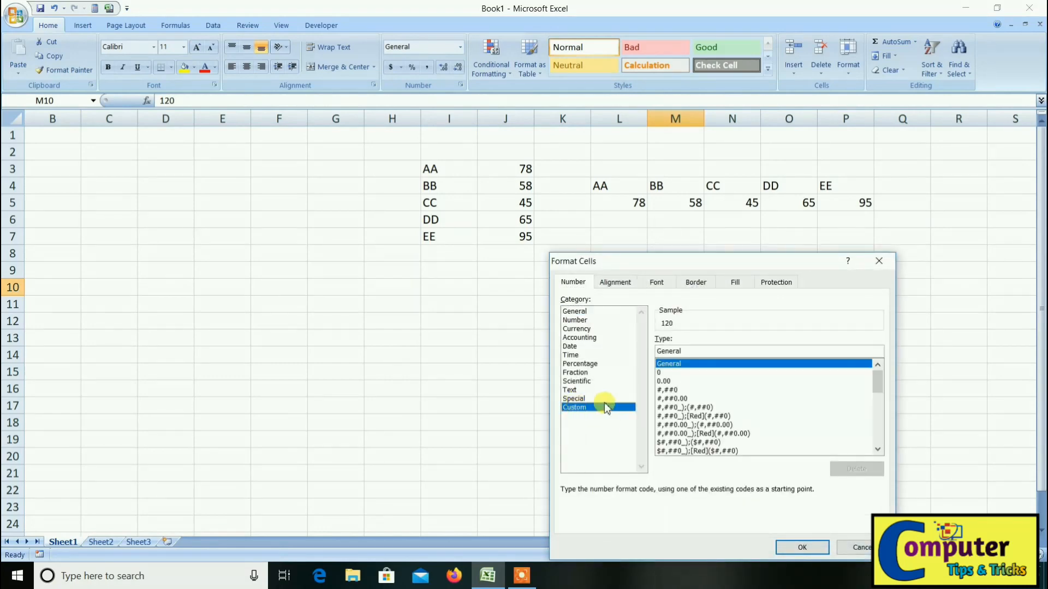
{"action": "left_click", "coordinate": [690, 352]}
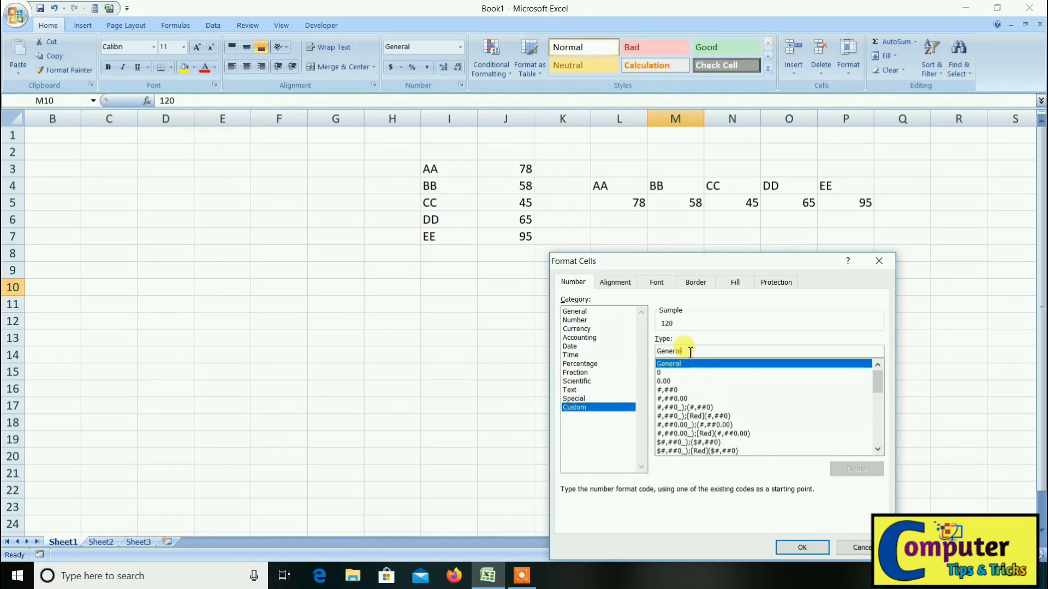
{"action": "key", "text": "BackSpace"}
{"action": "key", "text": "BackSpace"}
{"action": "key", "text": "BackSpace"}
{"action": "key", "text": "BackSpace"}
{"action": "key", "text": "BackSpace"}
{"action": "key", "text": "BackSpace"}
{"action": "key", "text": "BackSpace"}
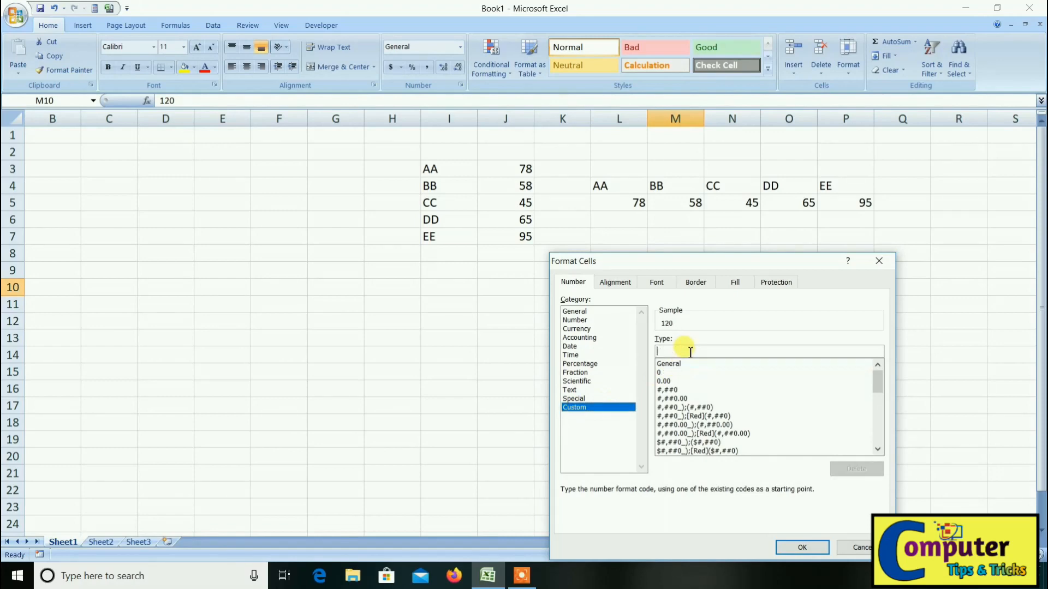
{"action": "type", "text": ";;;"}
{"action": "left_click", "coordinate": [802, 547]}
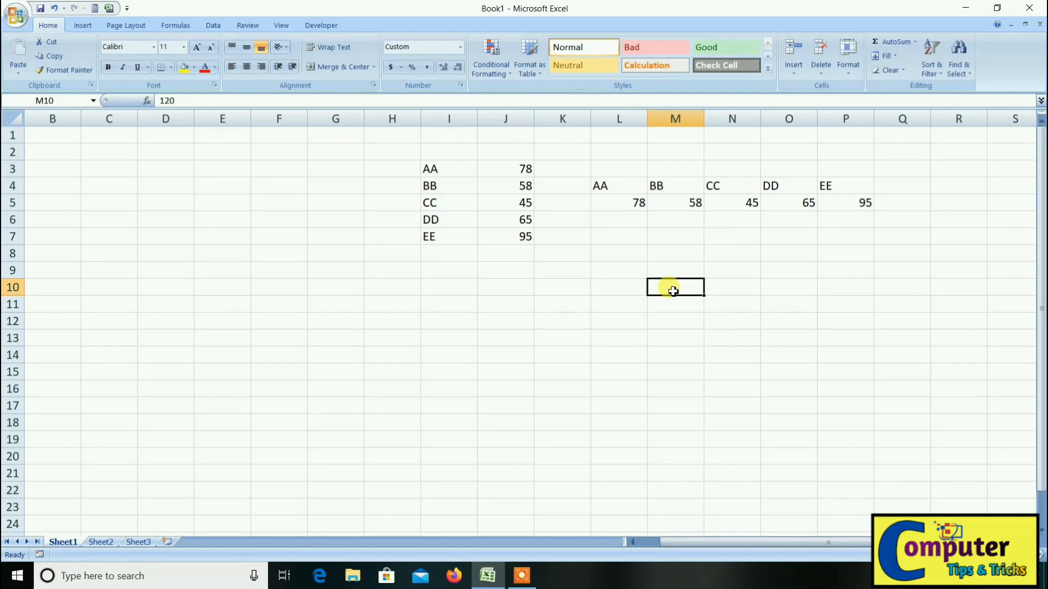
Inspect the stored content of cell M10 in edit mode, leave it unmodified and reselect the cell
{"action": "left_click", "coordinate": [187, 102]}
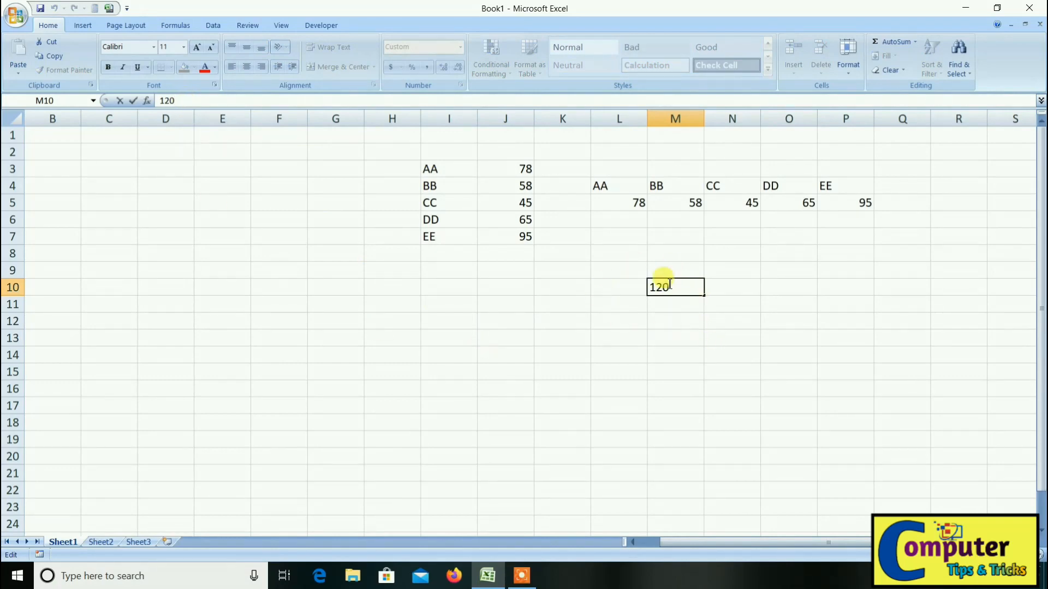
{"action": "left_click", "coordinate": [673, 304]}
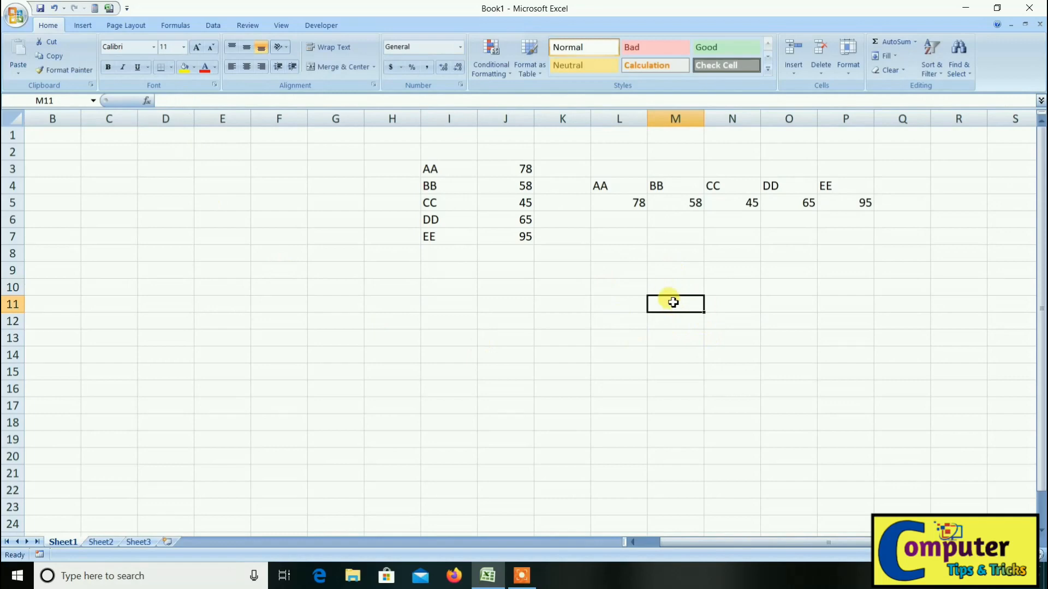
{"action": "left_click", "coordinate": [670, 288]}
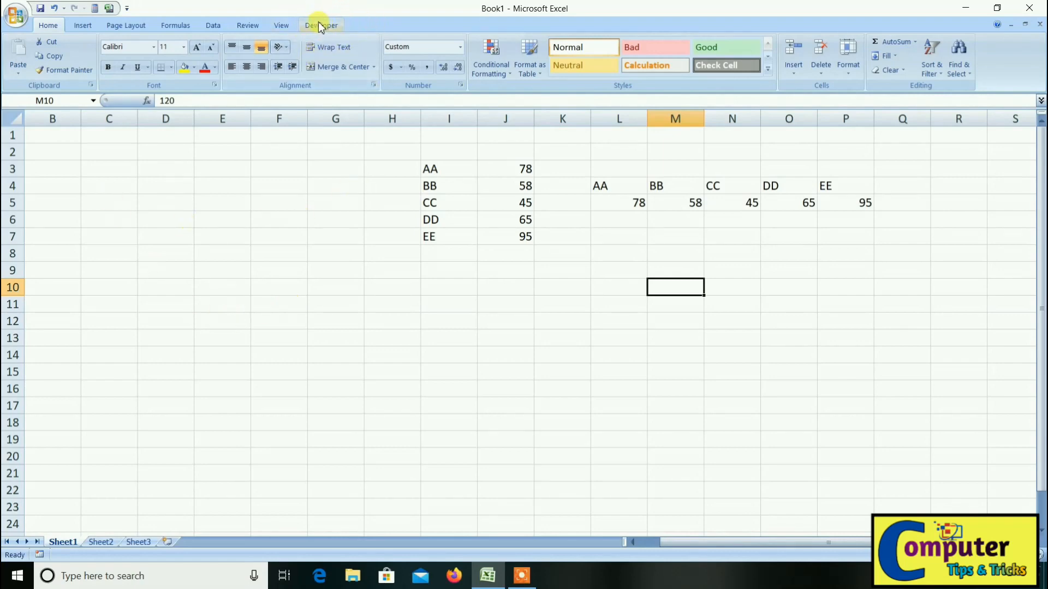
Check in the Excel options that Show Developer tab in the Ribbon is enabled
{"action": "left_click", "coordinate": [15, 14]}
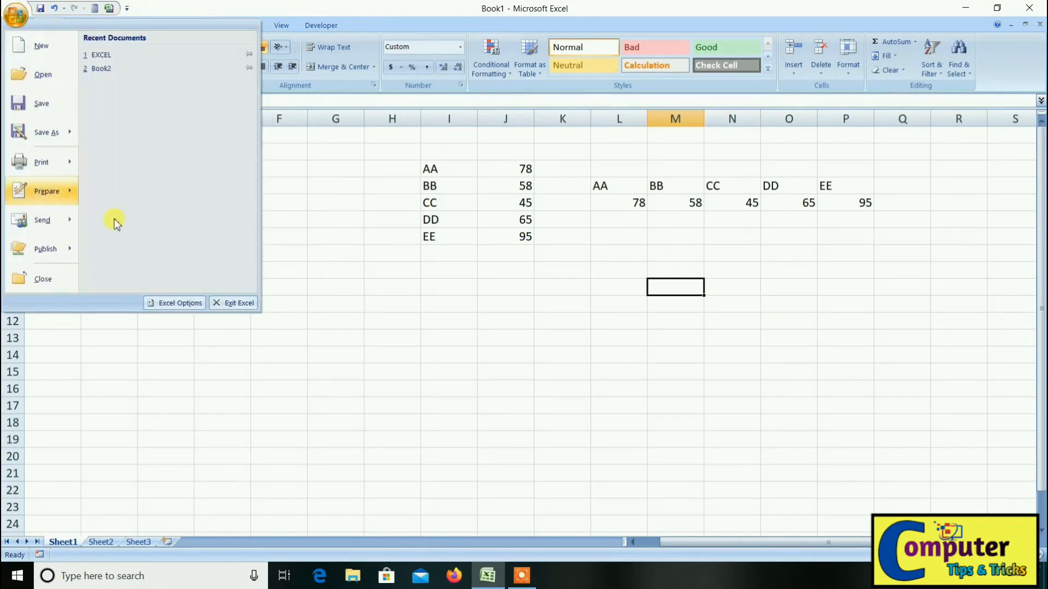
{"action": "left_click", "coordinate": [182, 304]}
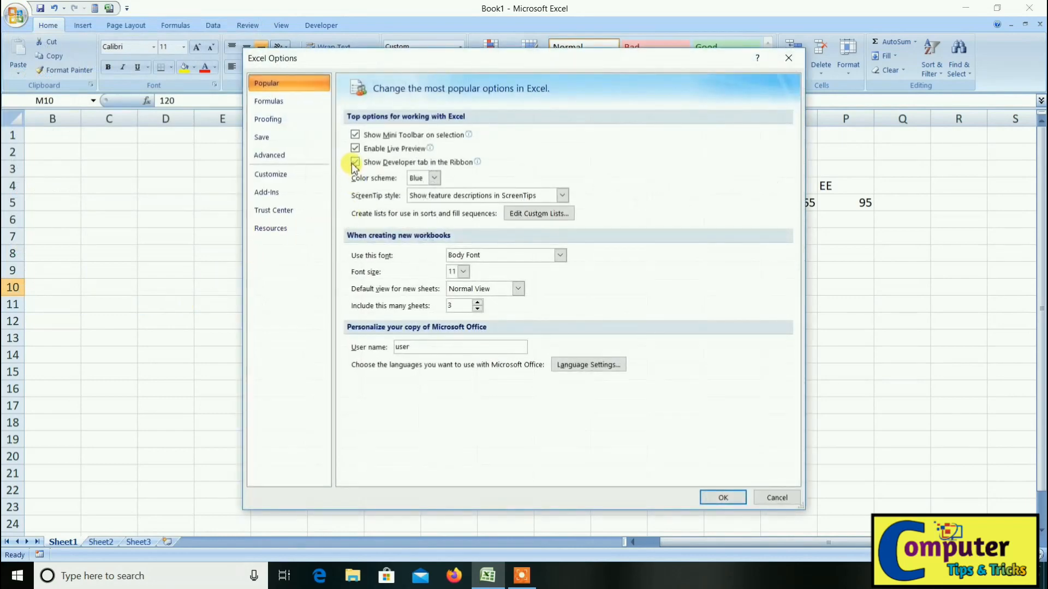
{"action": "left_click", "coordinate": [355, 162]}
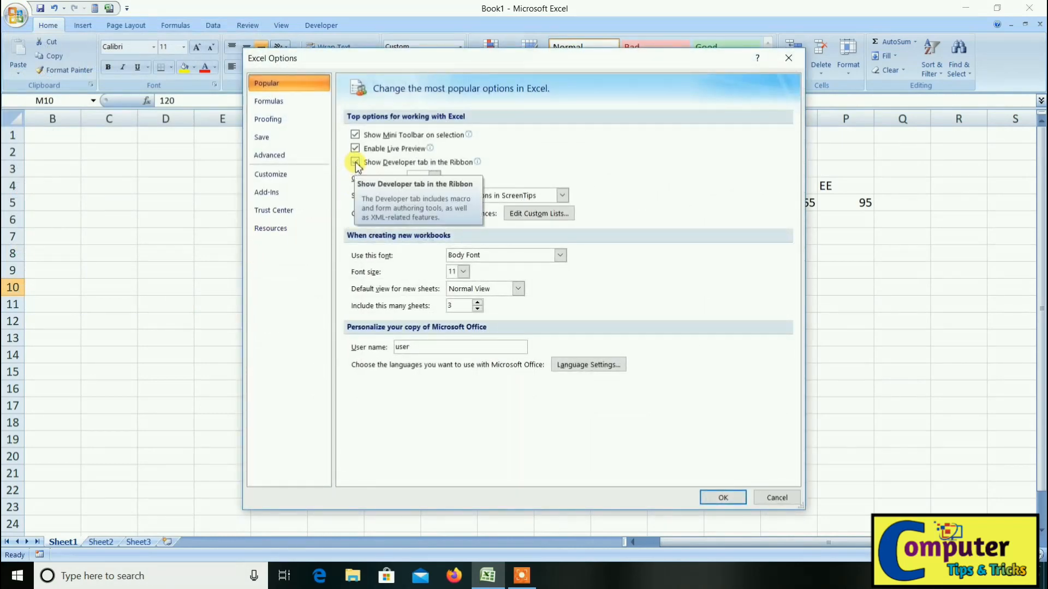
{"action": "left_click", "coordinate": [723, 497]}
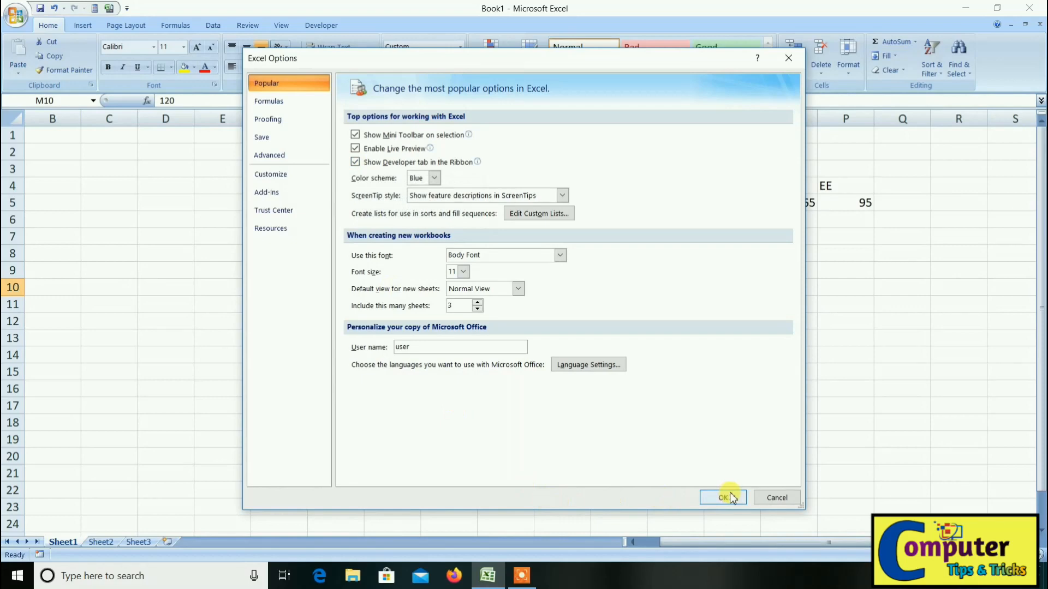
Insert a Calendar Control 12.0 ActiveX control on Sheet1 below the data, covering about D10 to K18
{"action": "left_click", "coordinate": [322, 26]}
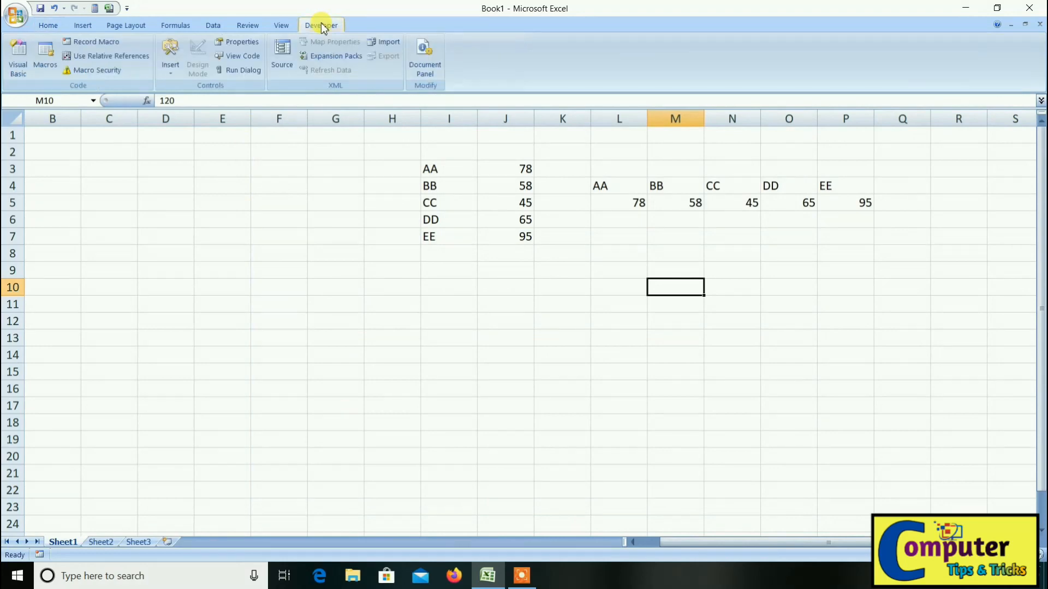
{"action": "left_click", "coordinate": [170, 74]}
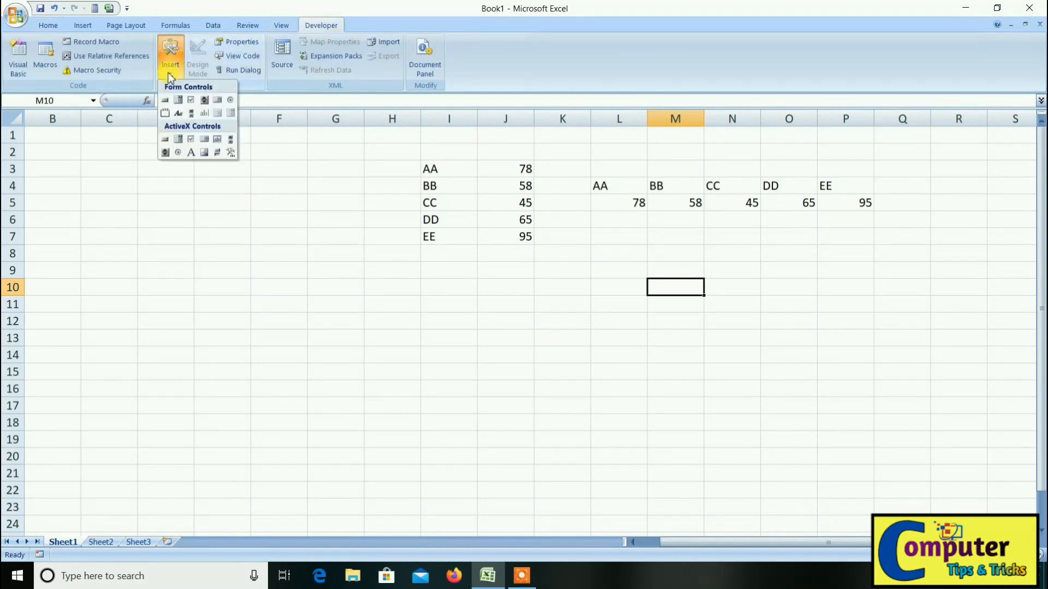
{"action": "left_click", "coordinate": [230, 152]}
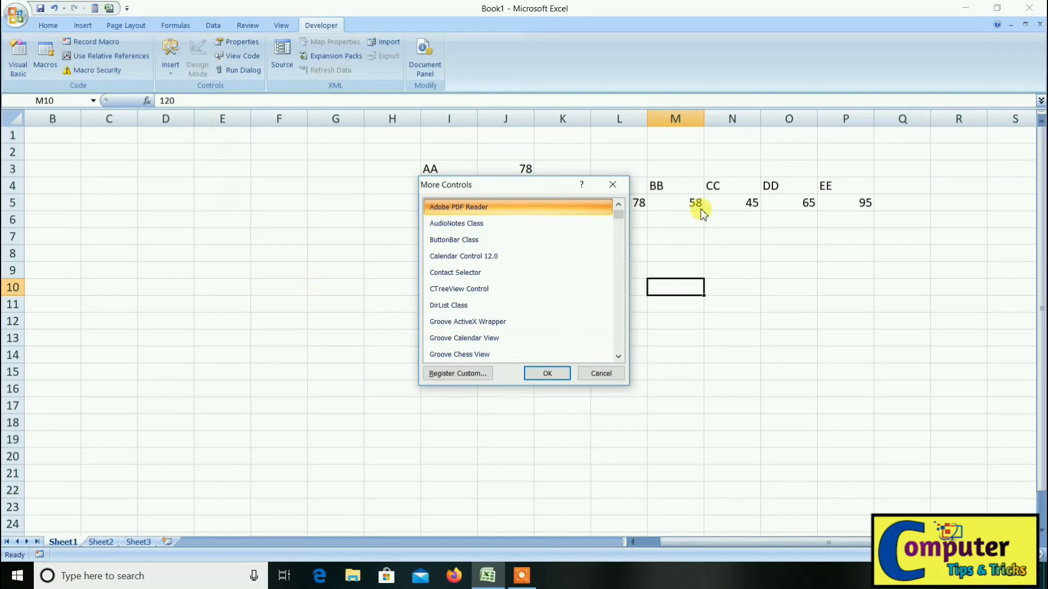
{"action": "left_click", "coordinate": [533, 255]}
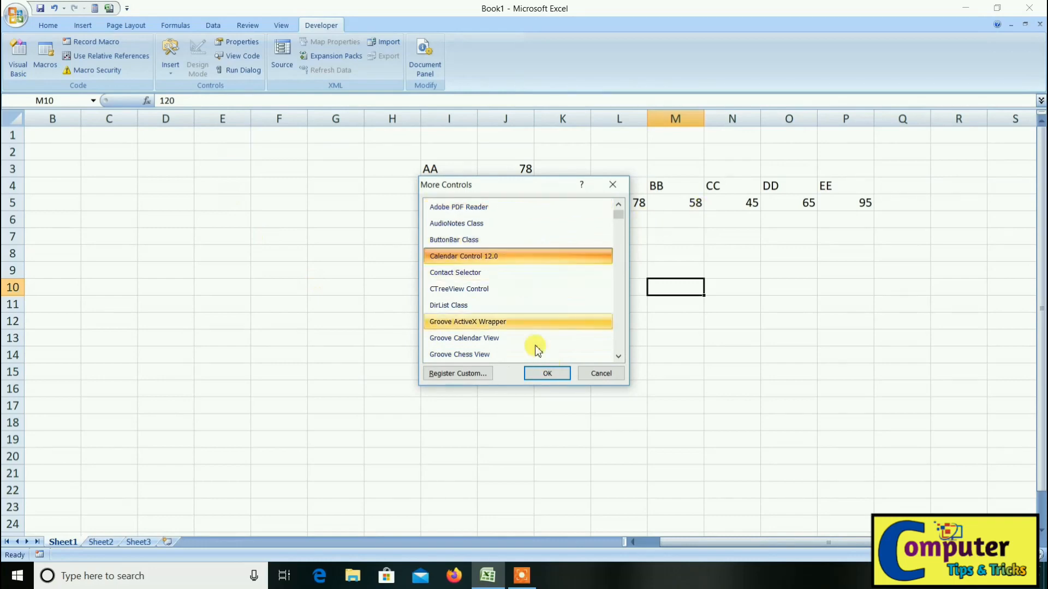
{"action": "left_click", "coordinate": [546, 373]}
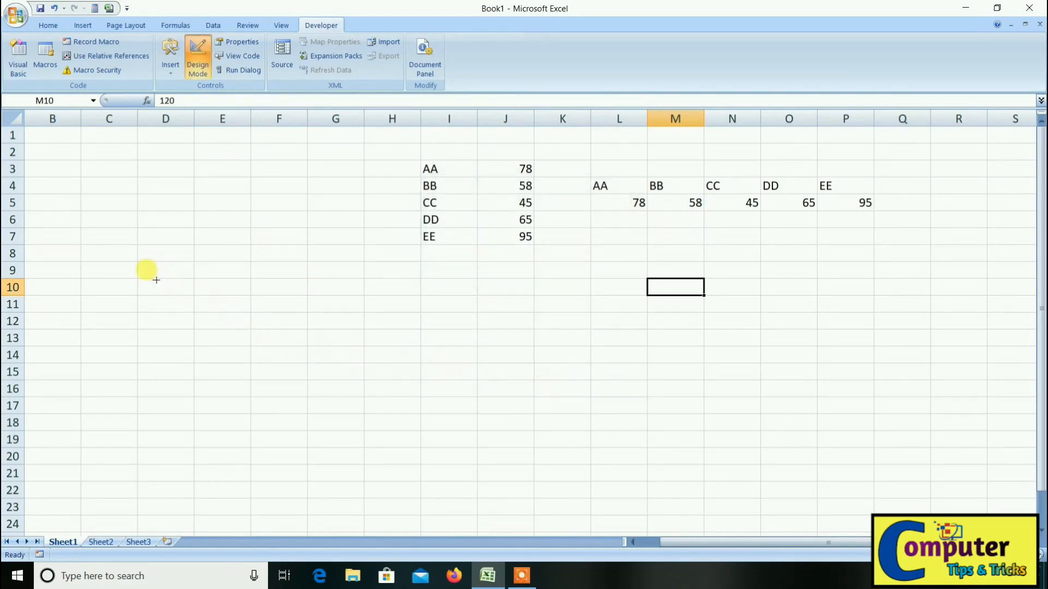
{"action": "mouse_move", "coordinate": [157, 278]}
{"action": "left_mouse_down"}
{"action": "mouse_move", "coordinate": [470, 376]}
{"action": "mouse_move", "coordinate": [548, 426]}
{"action": "left_mouse_up"}
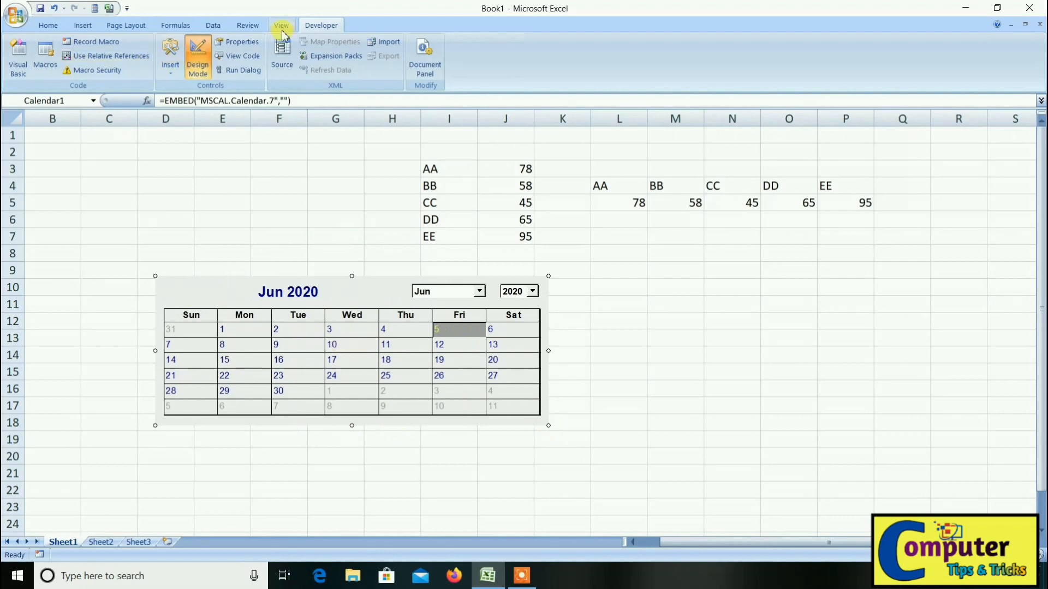
Set the calendar control's BackColor property to light orange from the colour palette
{"action": "left_click", "coordinate": [252, 46]}
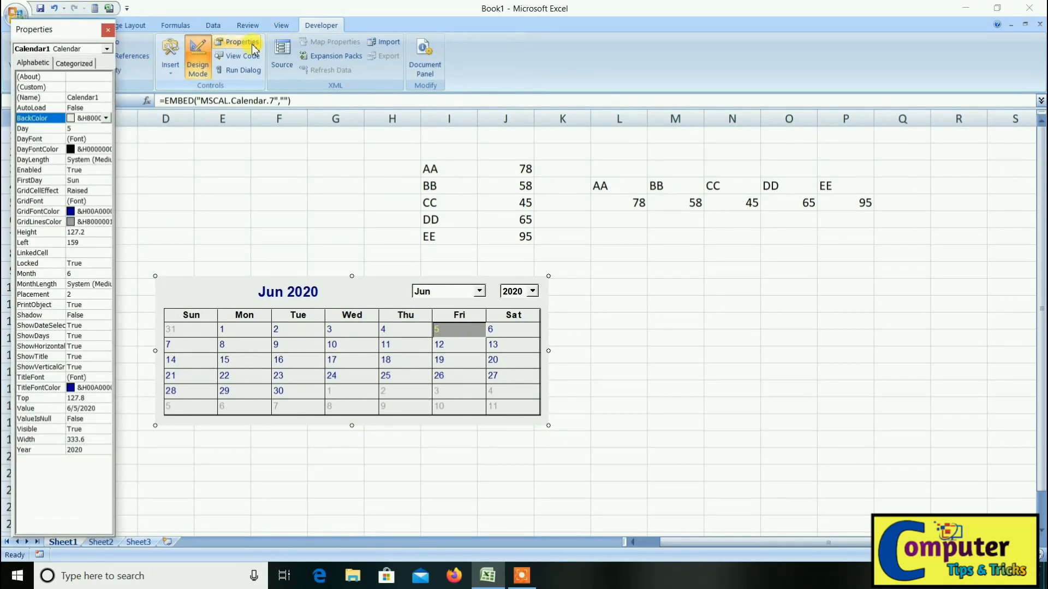
{"action": "left_click", "coordinate": [106, 118]}
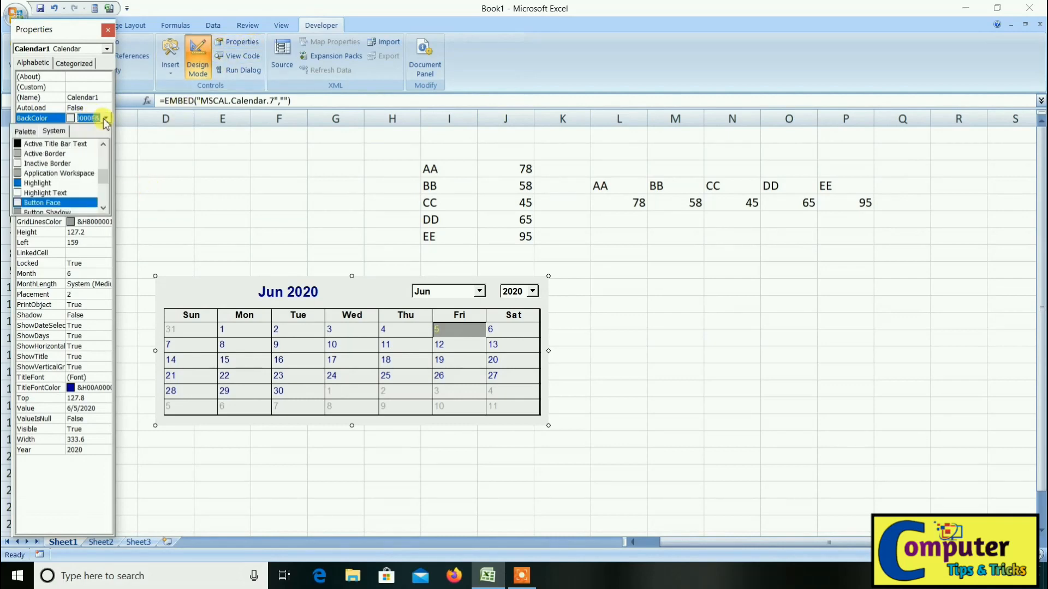
{"action": "left_click", "coordinate": [25, 131]}
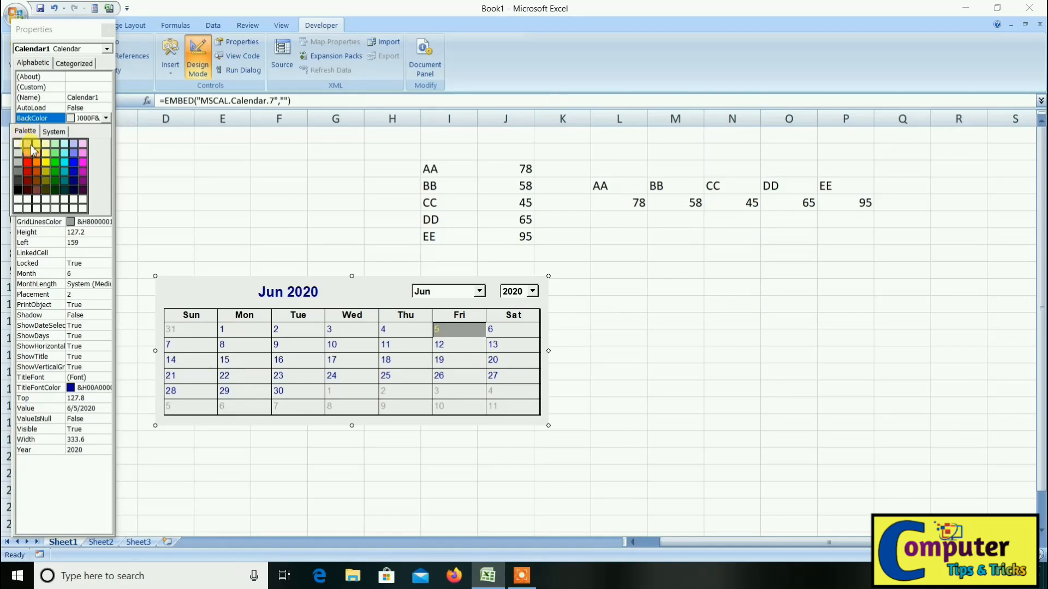
{"action": "left_click", "coordinate": [36, 153]}
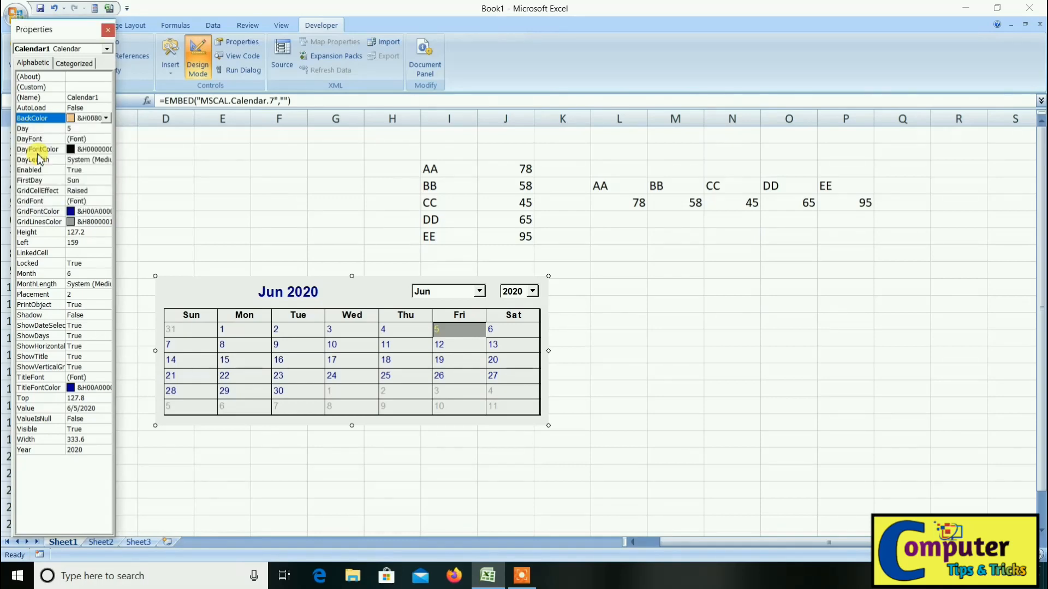
Set the calendar's TitleFontColor to magenta, then leave design mode and close its properties
{"action": "left_click", "coordinate": [71, 389]}
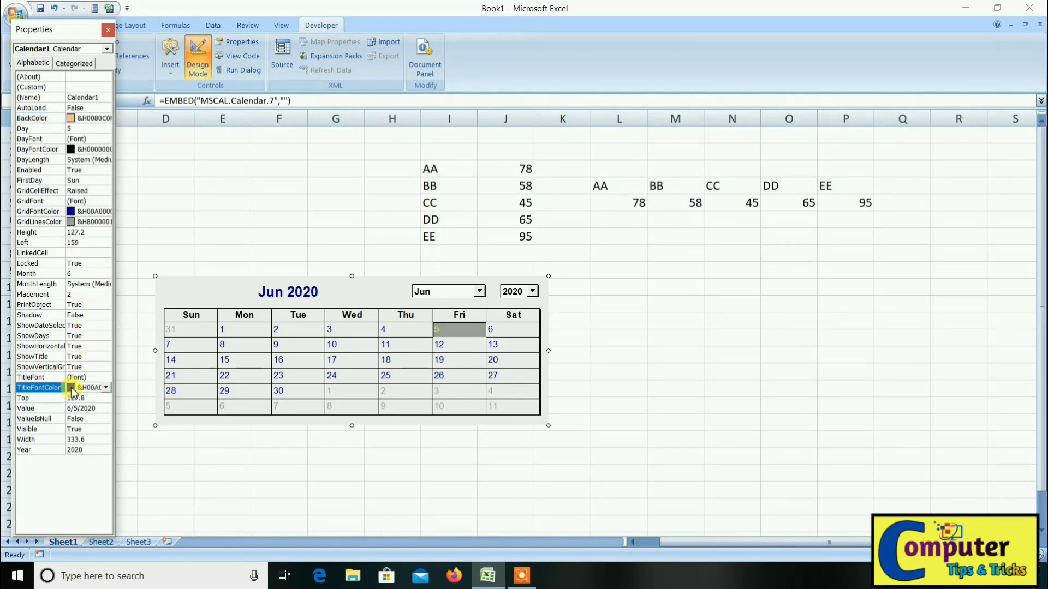
{"action": "left_click", "coordinate": [105, 388]}
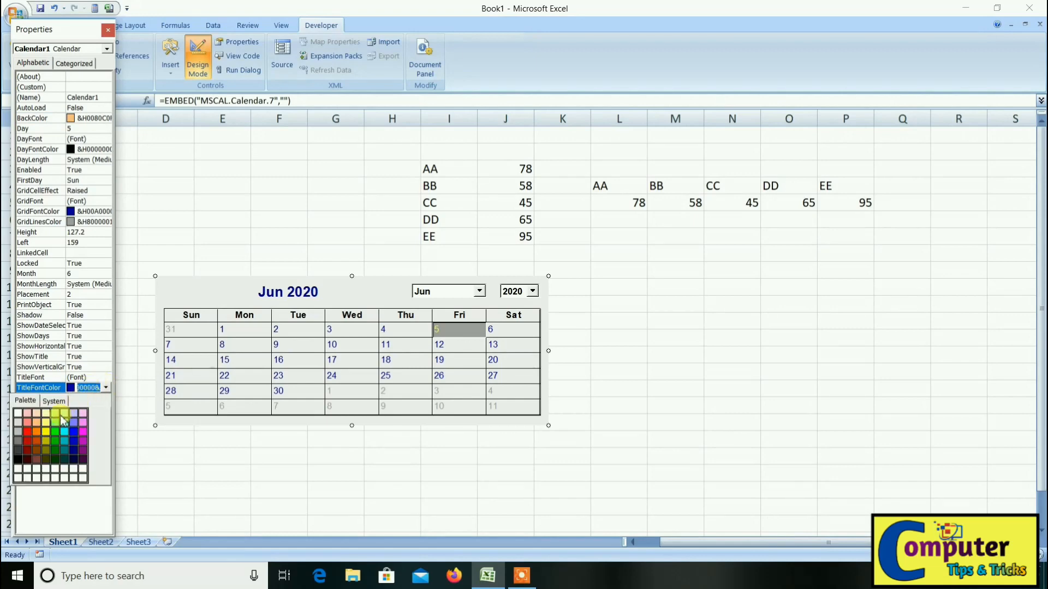
{"action": "left_click", "coordinate": [83, 433]}
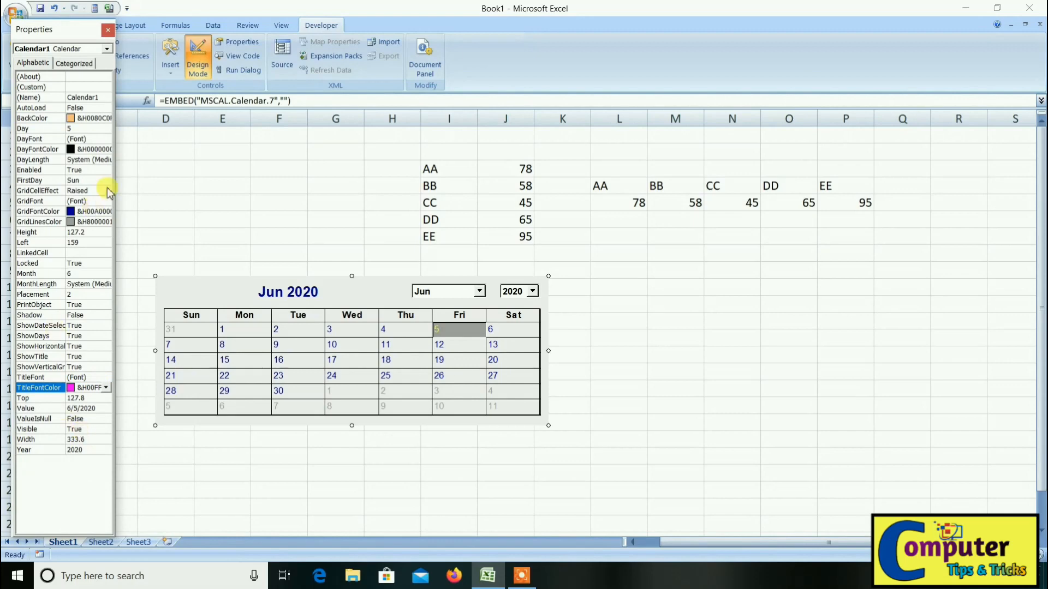
{"action": "left_click", "coordinate": [199, 66]}
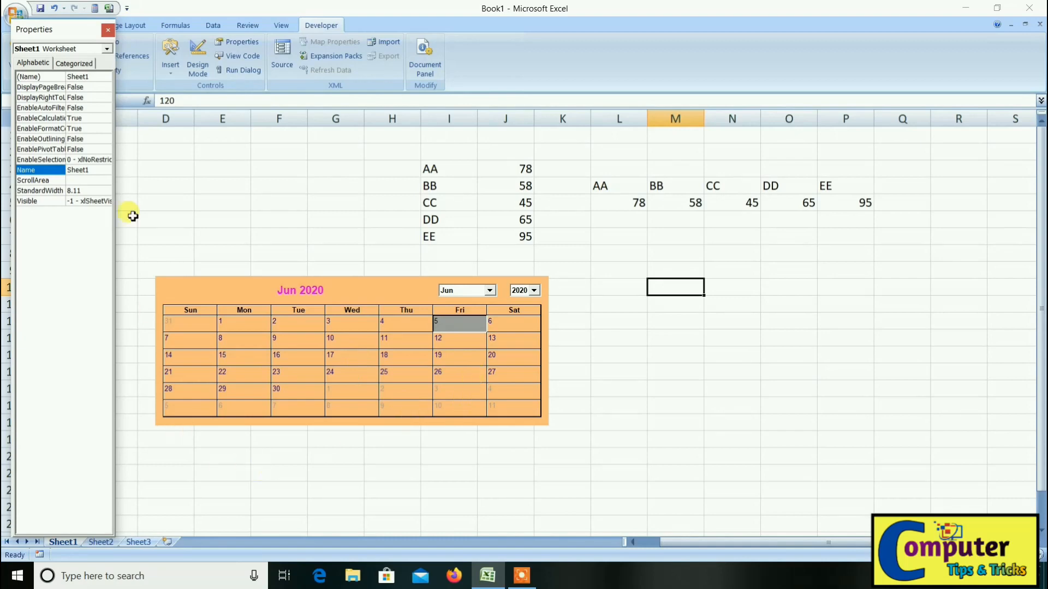
{"action": "left_click", "coordinate": [107, 28]}
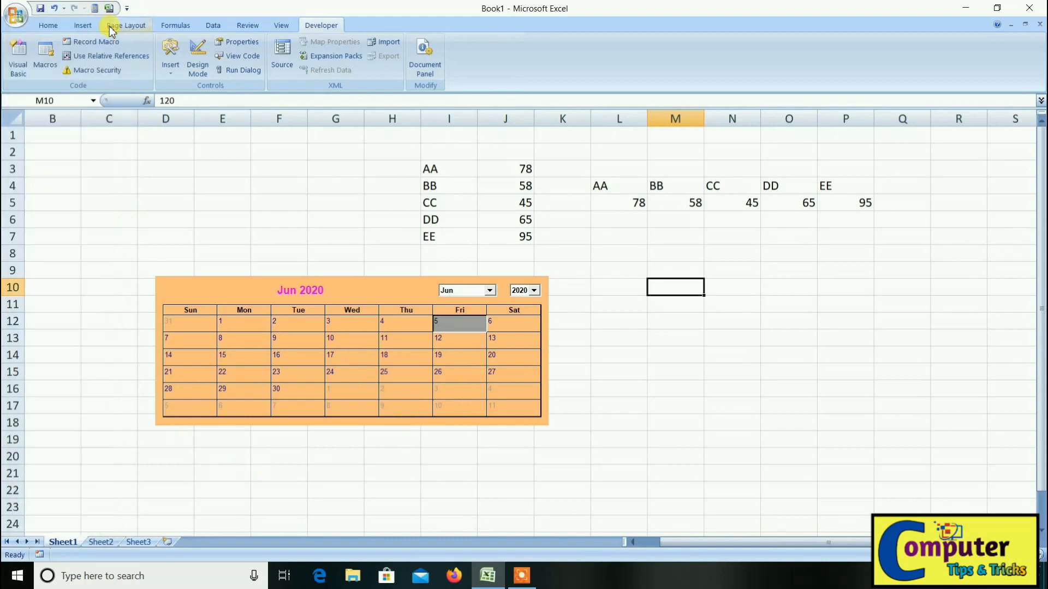
Enter =CONVERT(100,"C","F") in cell M14 to convert 100 degrees Celsius to Fahrenheit, and dismiss the reopened properties window
{"action": "left_click", "coordinate": [676, 356]}
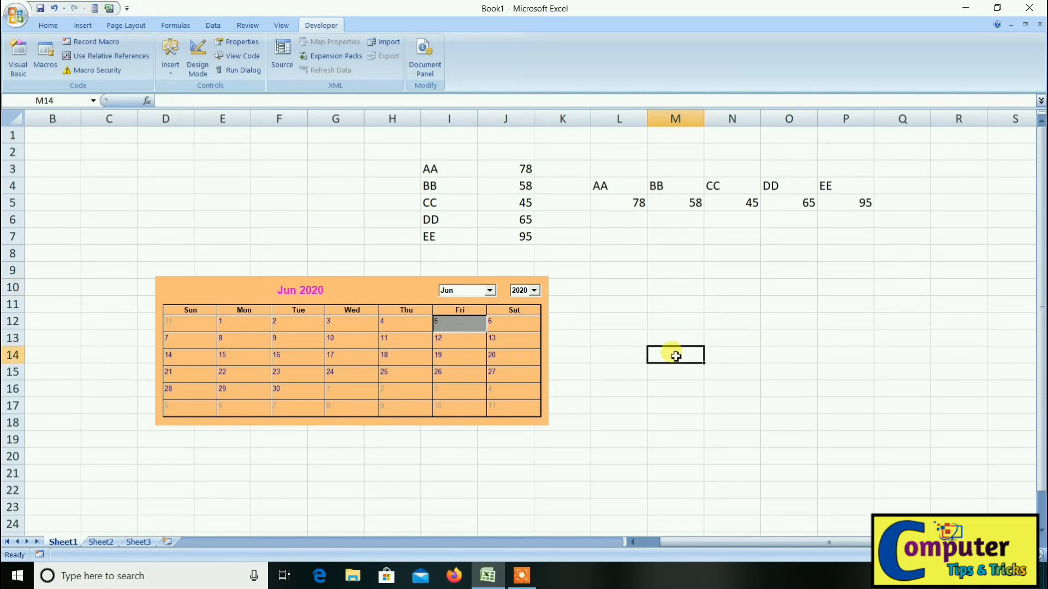
{"action": "type", "text": "=CONVERT"}
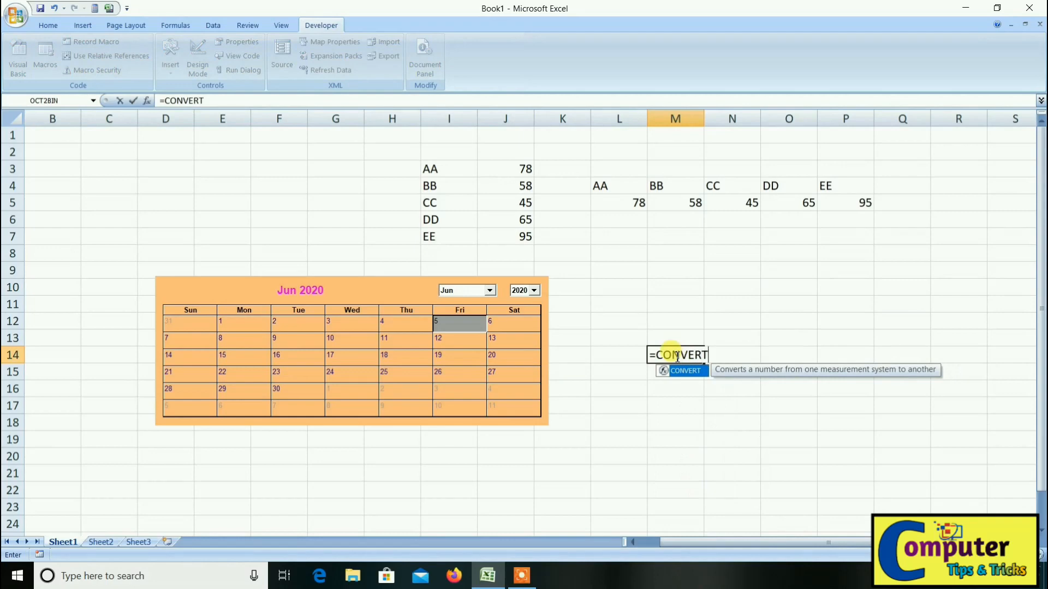
{"action": "type", "text": "("}
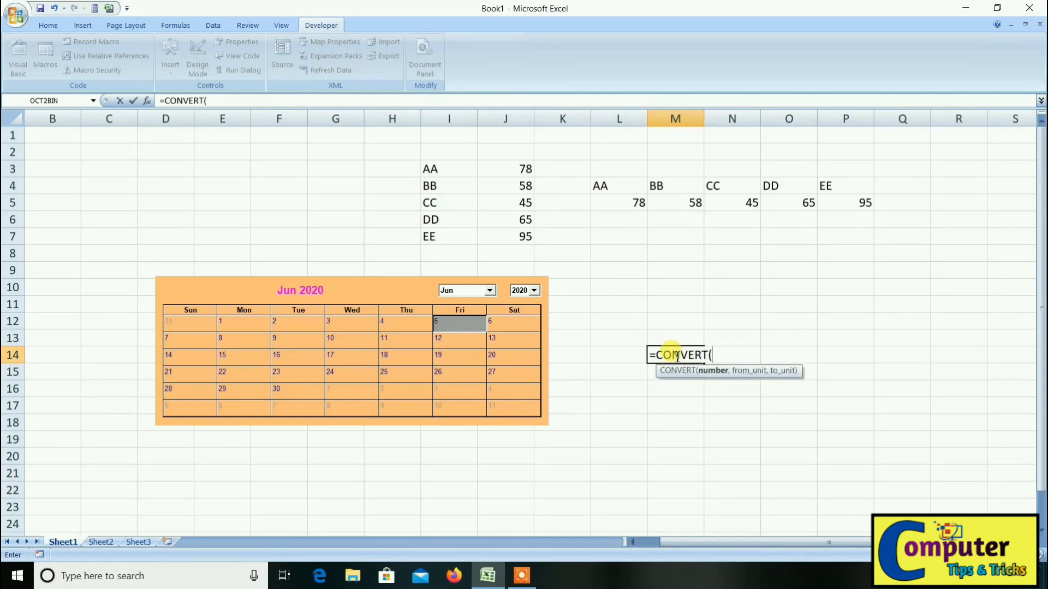
{"action": "type", "text": "100,"}
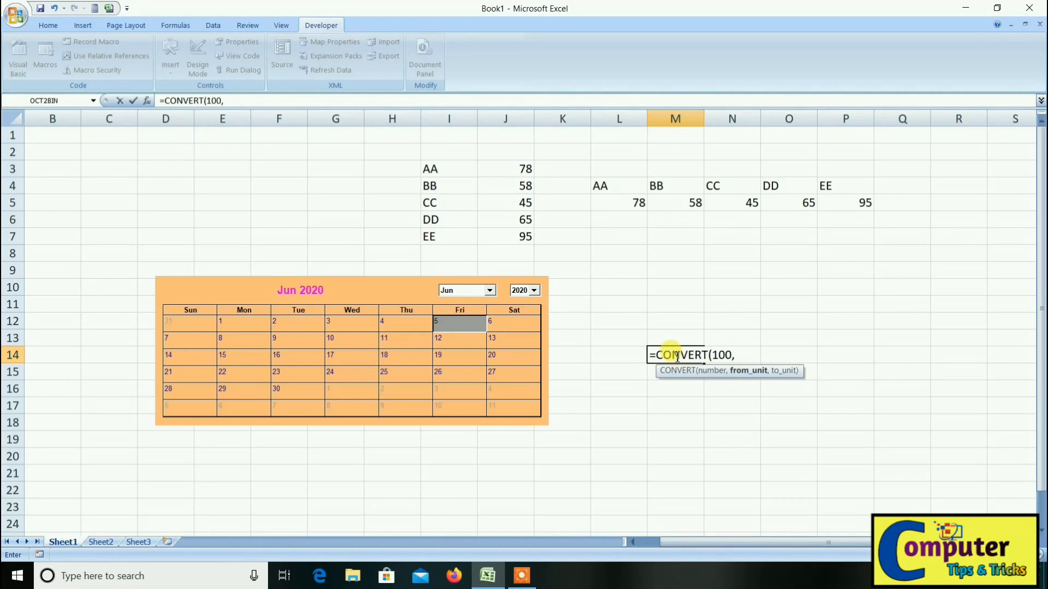
{"action": "type", "text": "\"C\","}
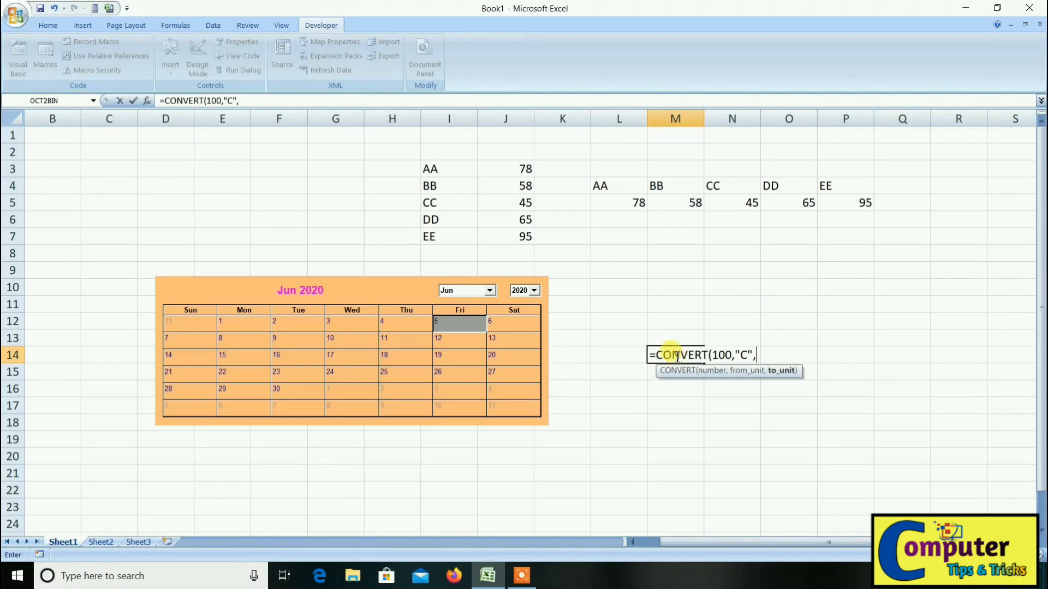
{"action": "type", "text": "\"F\")"}
{"action": "key", "text": "Return"}
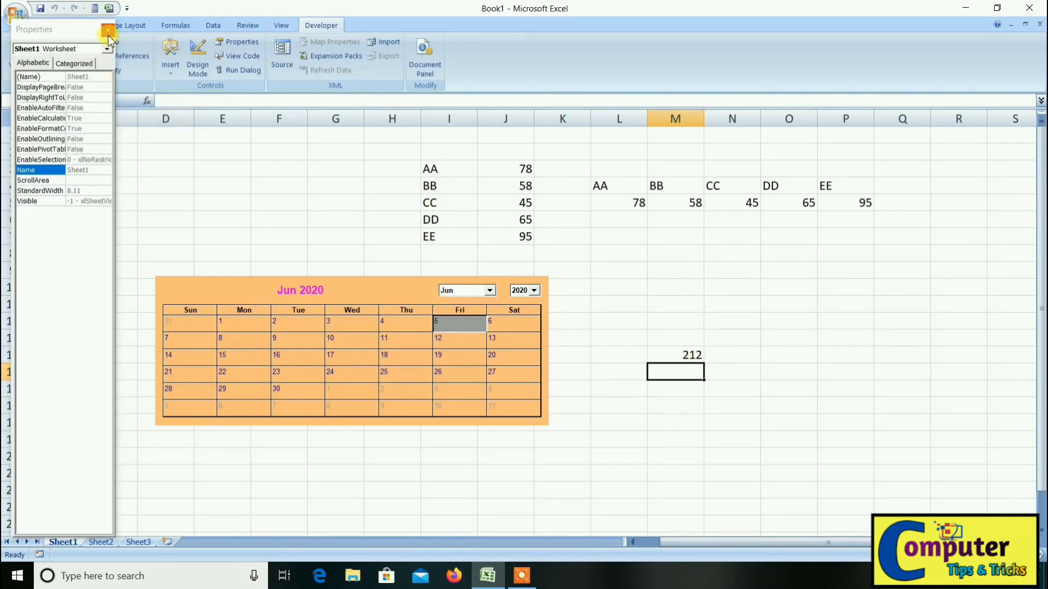
{"action": "left_click", "coordinate": [109, 31]}
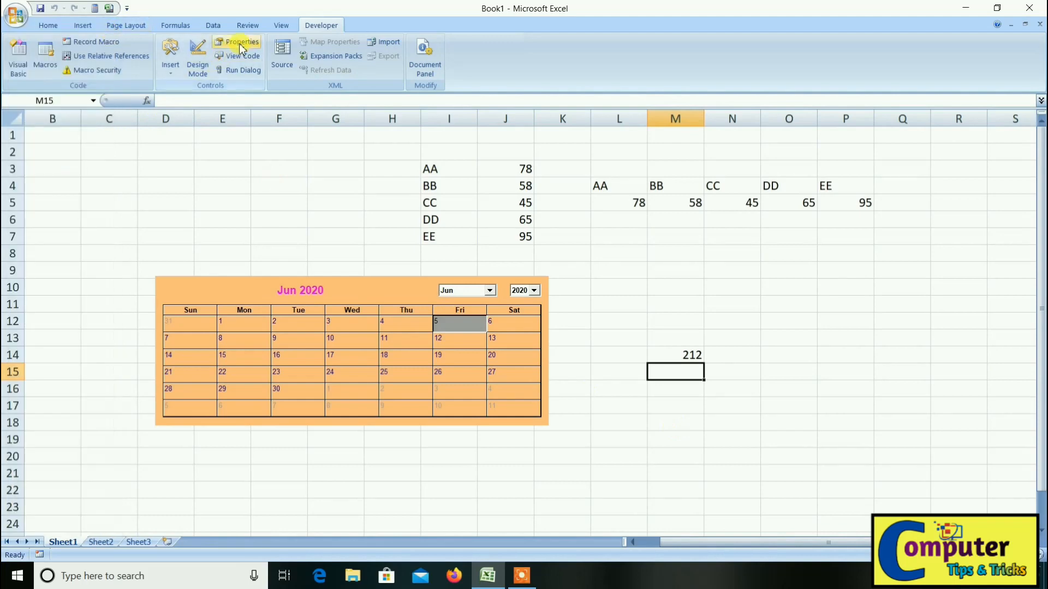
Examine the loan inputs and the PAYMENT and TOTAL formulas in E4:E8 on Sheet2
{"action": "left_click", "coordinate": [217, 31]}
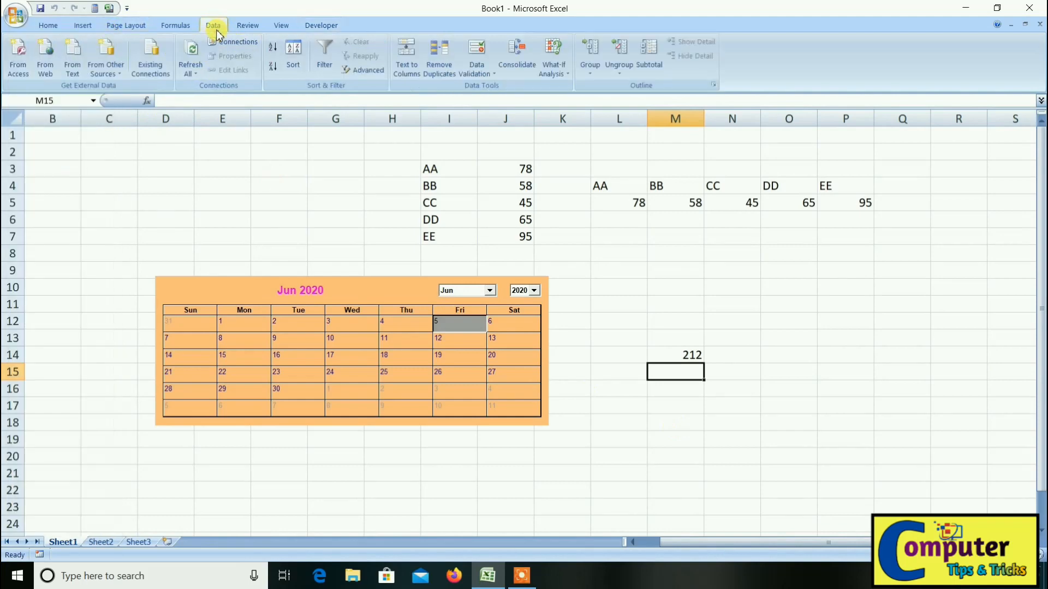
{"action": "left_click", "coordinate": [110, 542]}
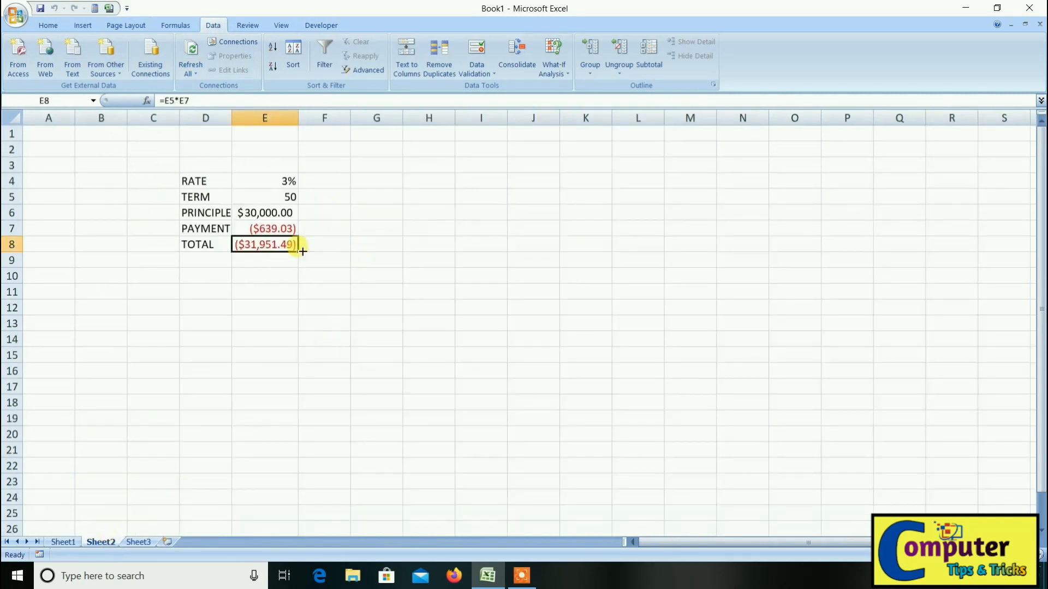
{"action": "left_click", "coordinate": [265, 187]}
{"action": "left_click", "coordinate": [272, 199]}
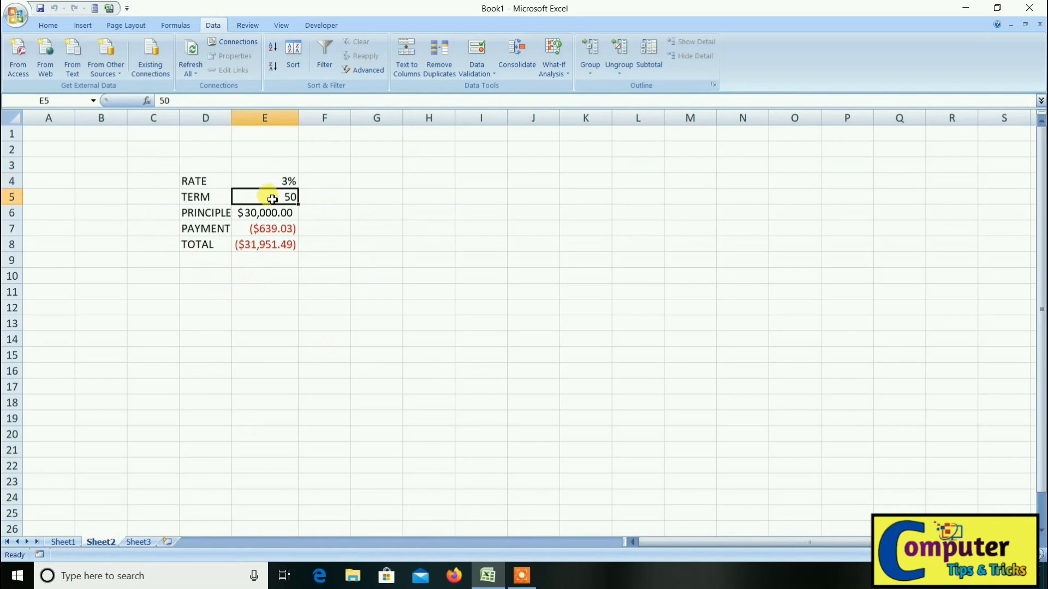
{"action": "left_click", "coordinate": [271, 216]}
{"action": "left_click", "coordinate": [276, 241]}
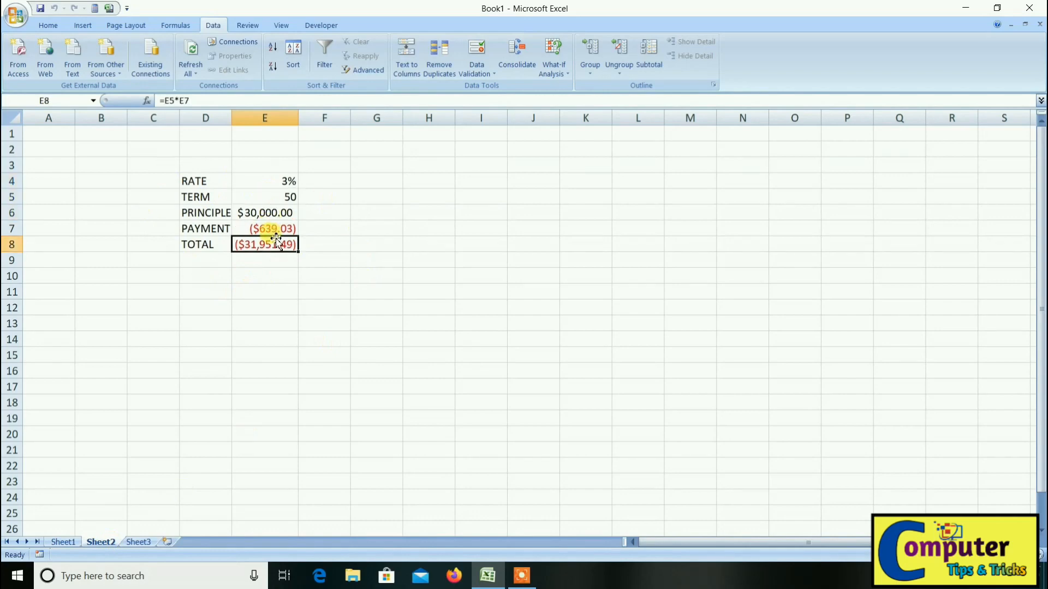
{"action": "left_click", "coordinate": [273, 230]}
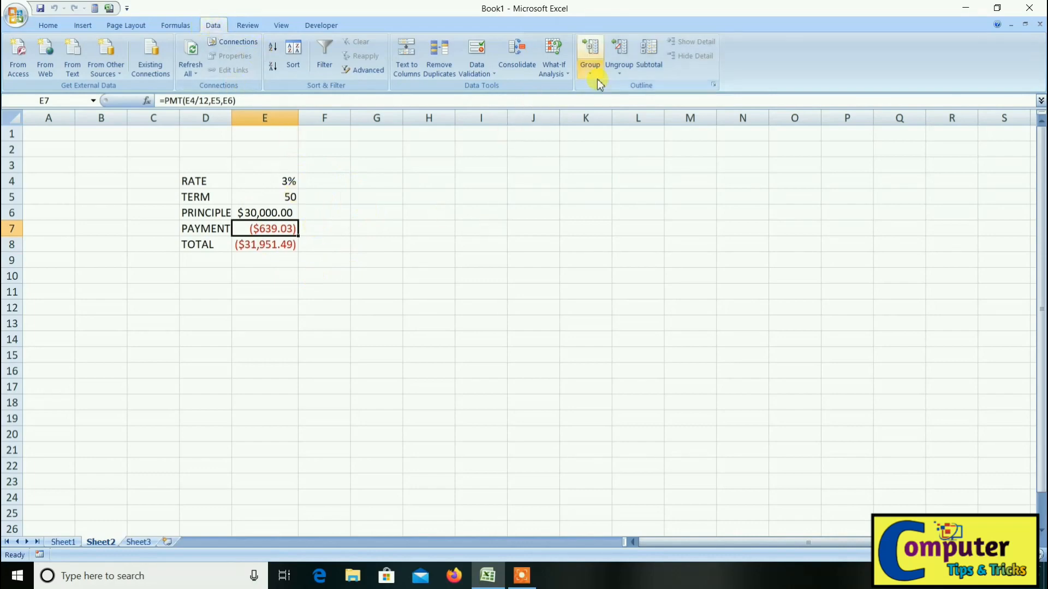
Define a what-if scenario named GOOD in Scenario Manager with E4:E6 as its changing cells
{"action": "left_click", "coordinate": [554, 68]}
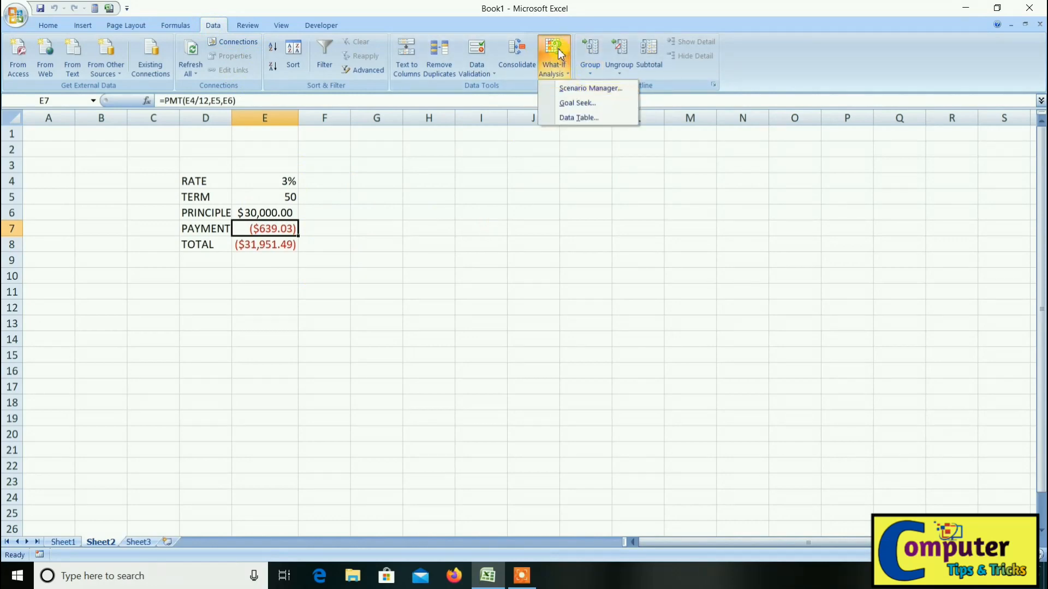
{"action": "left_click", "coordinate": [571, 89]}
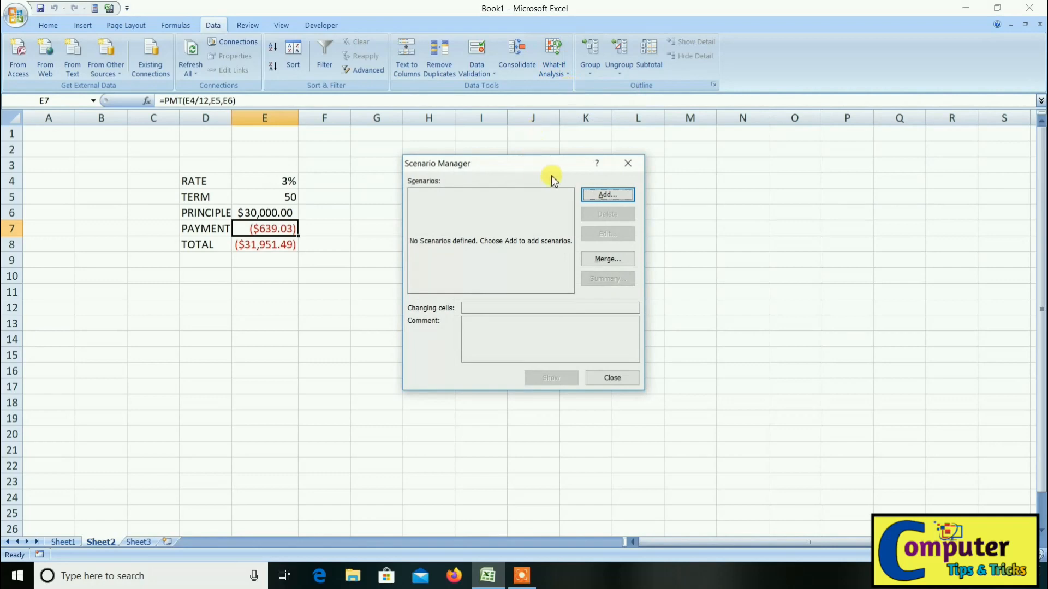
{"action": "left_click", "coordinate": [588, 195]}
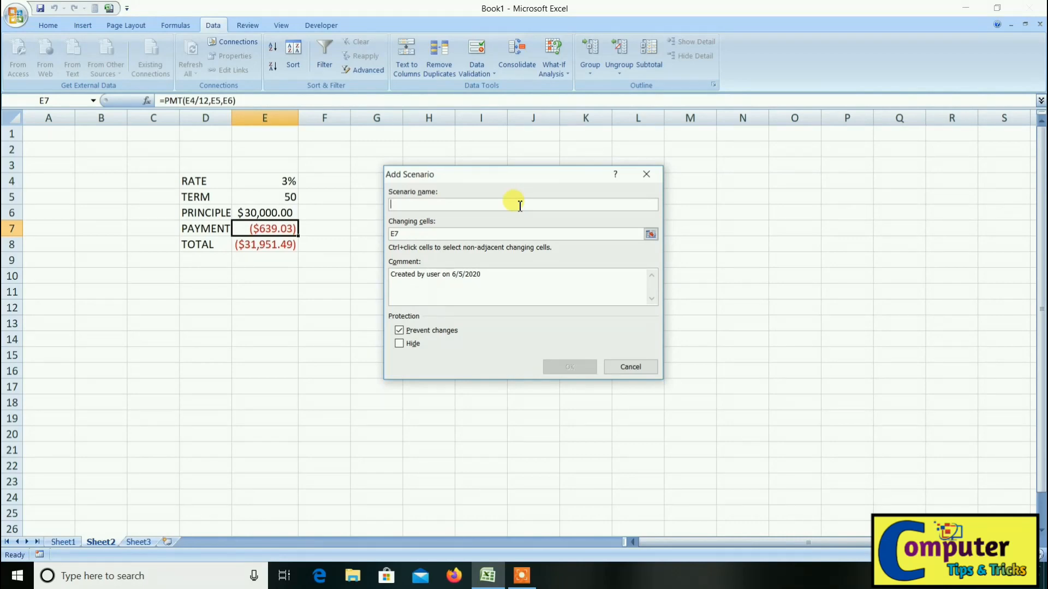
{"action": "type", "text": "GO"}
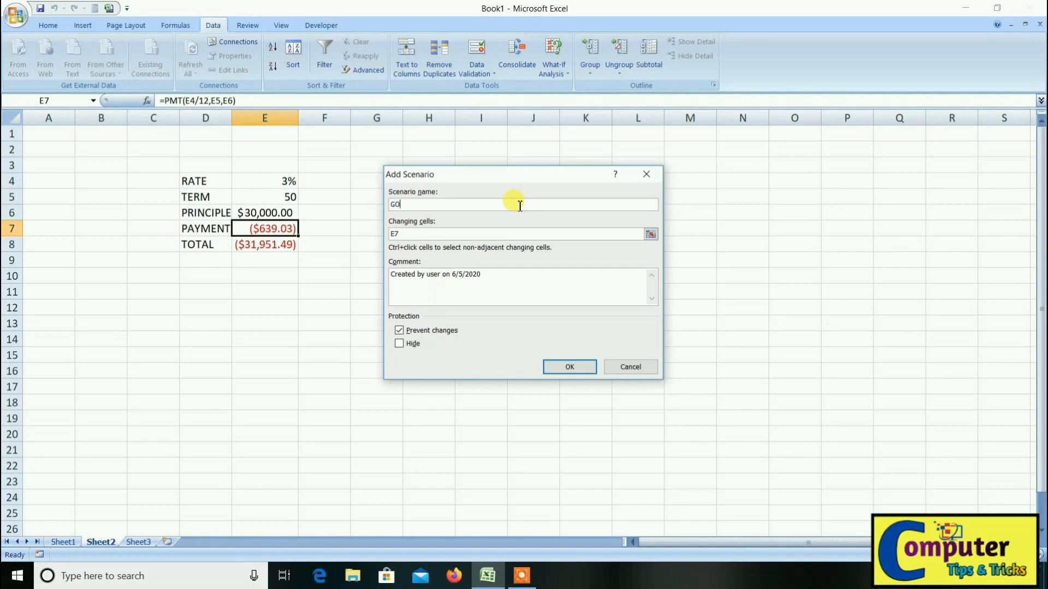
{"action": "type", "text": "OD"}
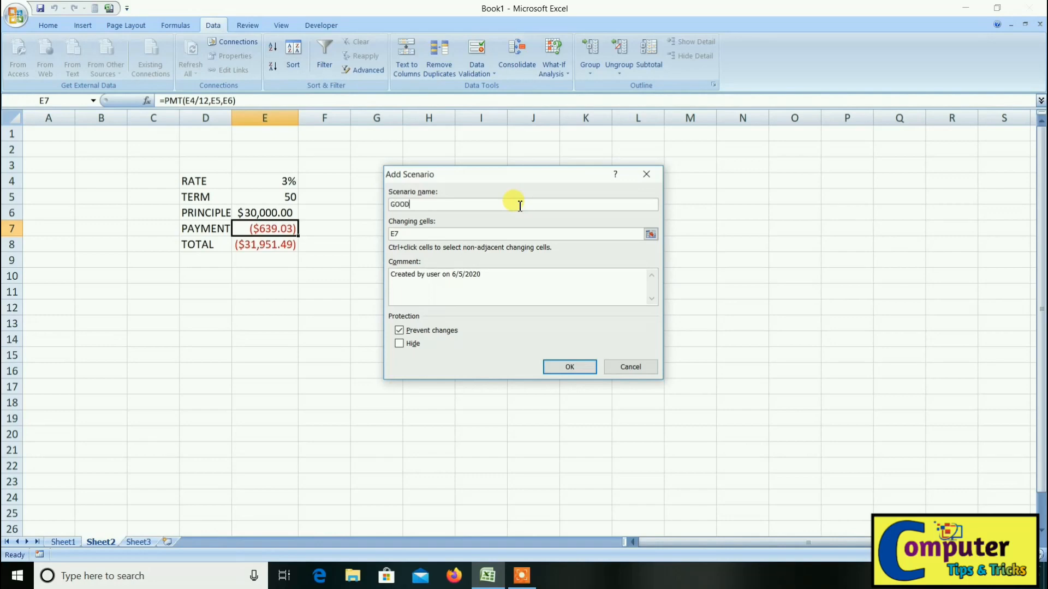
{"action": "left_click", "coordinate": [411, 235]}
{"action": "key", "text": "BackSpace"}
{"action": "key", "text": "BackSpace"}
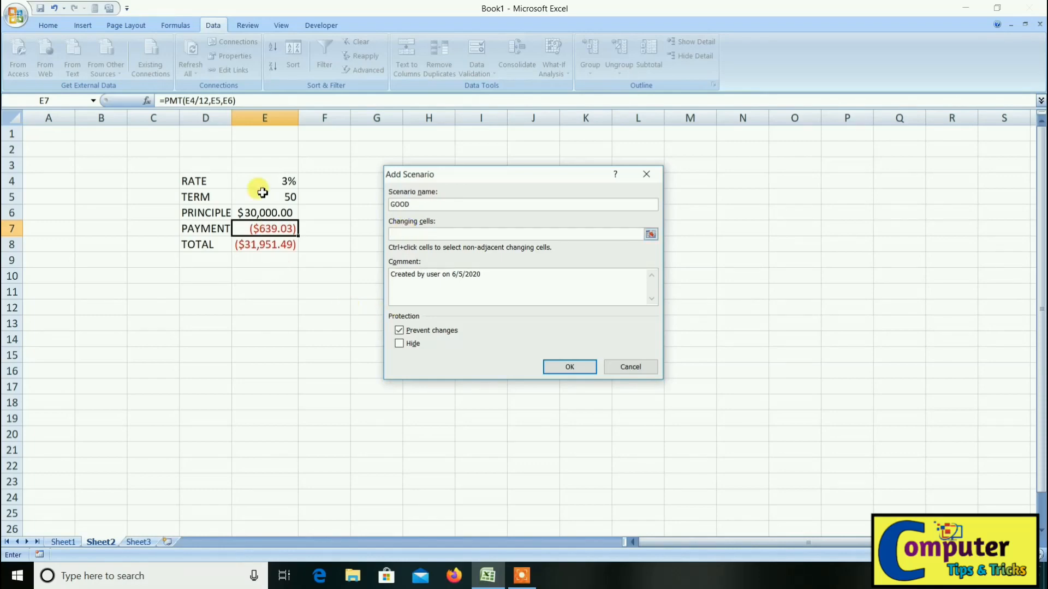
{"action": "left_click_drag", "start_coordinate": [261, 181], "coordinate": [272, 214]}
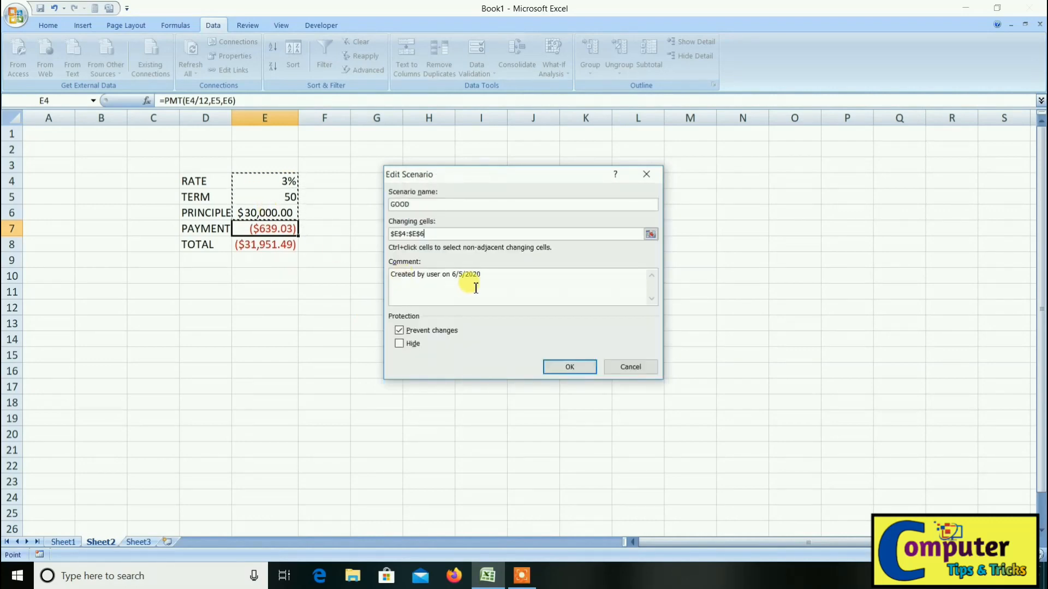
{"action": "left_click", "coordinate": [580, 367]}
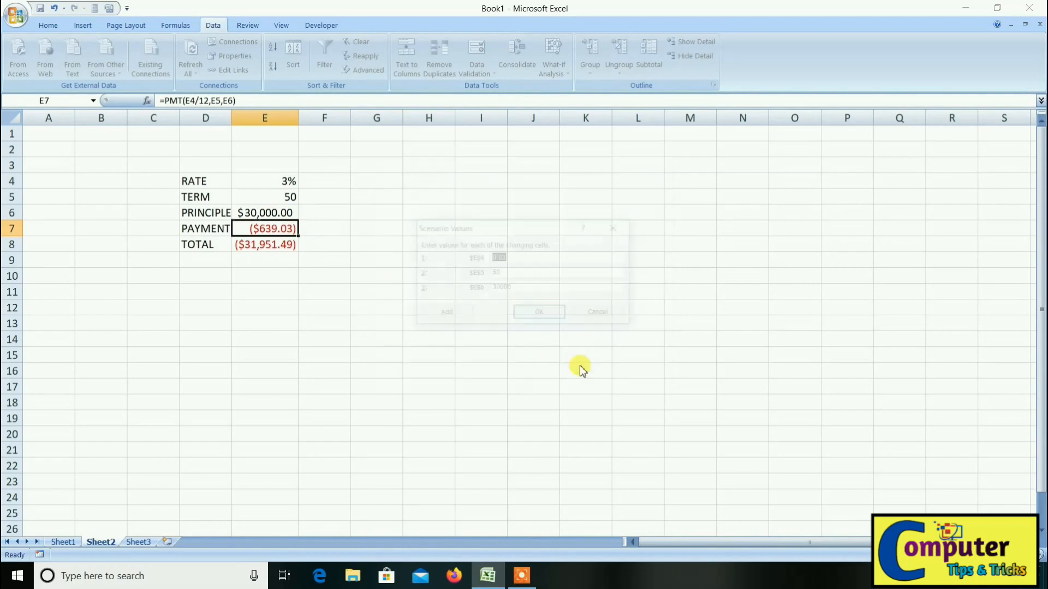
Set the GOOD scenario's values to 0.05 for E4 and 40000 for E6, and save it
{"action": "left_click", "coordinate": [535, 257]}
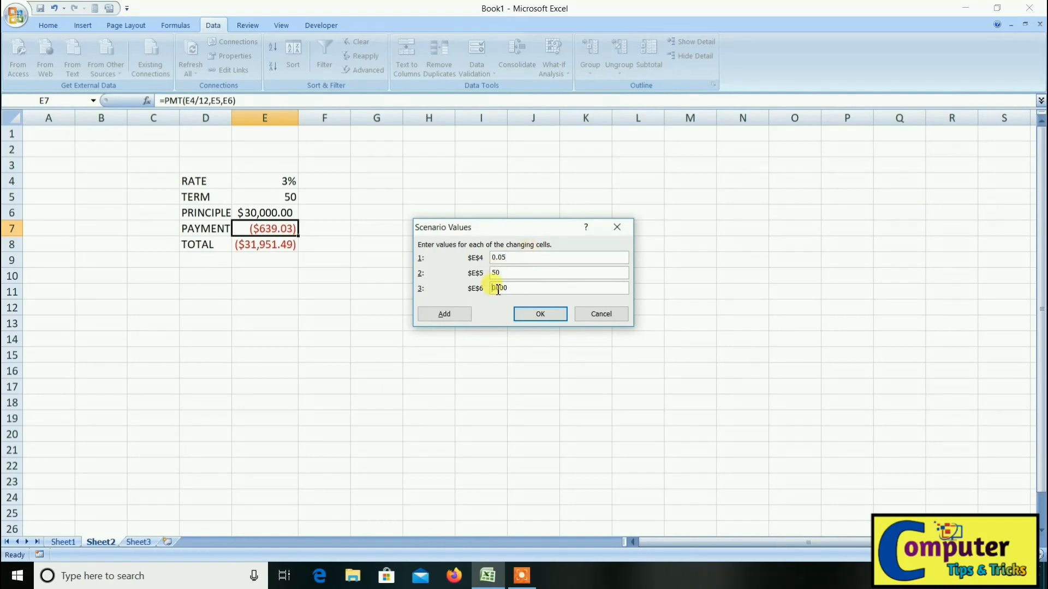
{"action": "left_click", "coordinate": [544, 315]}
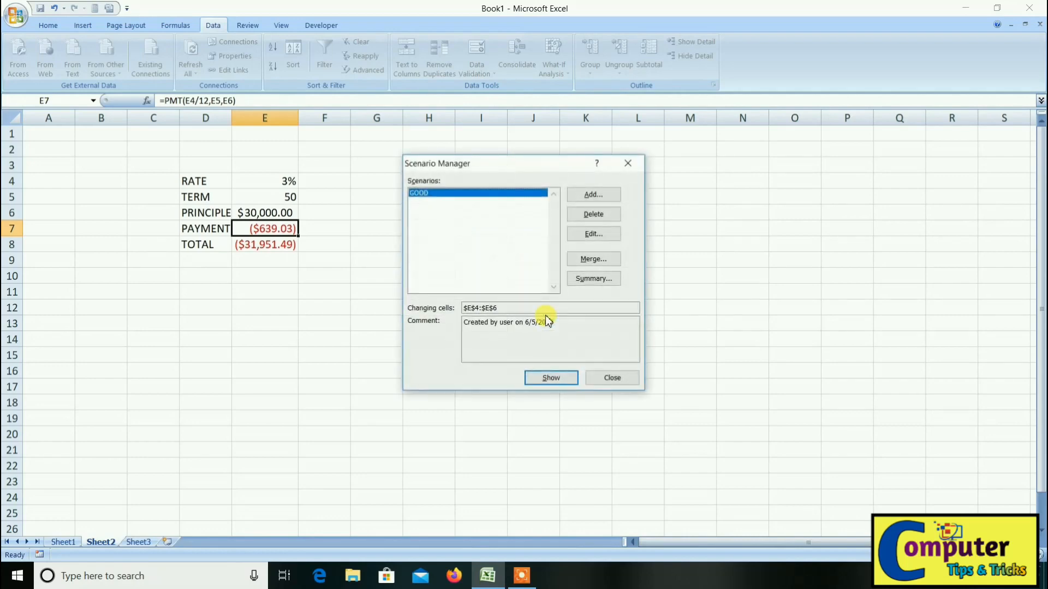
Add a scenario named WORST with changing cells E4:E6, using 0.02 for E4 and 20000 for E6
{"action": "left_click", "coordinate": [594, 195]}
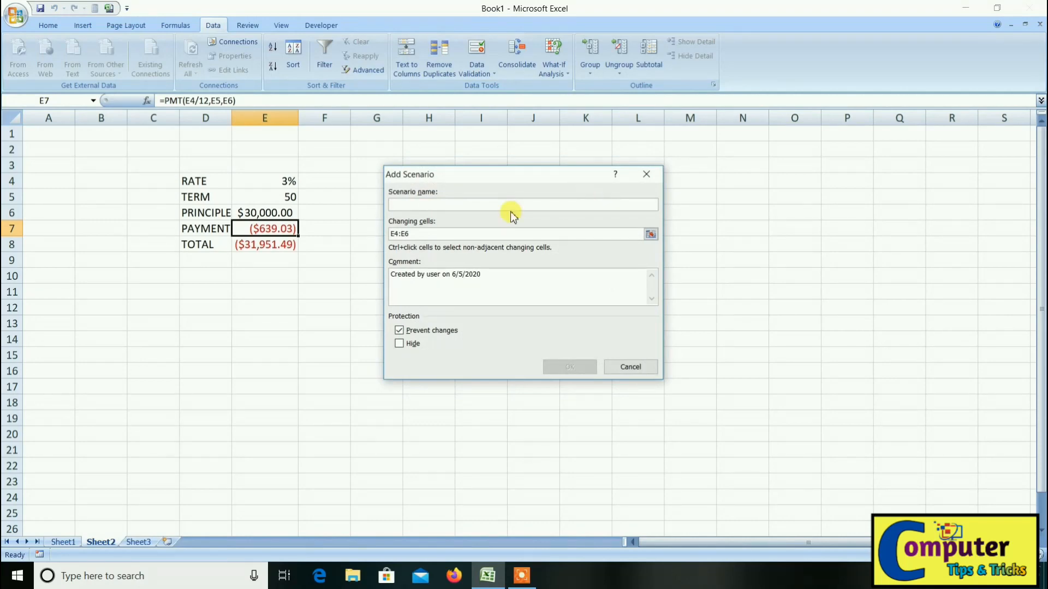
{"action": "type", "text": "WO"}
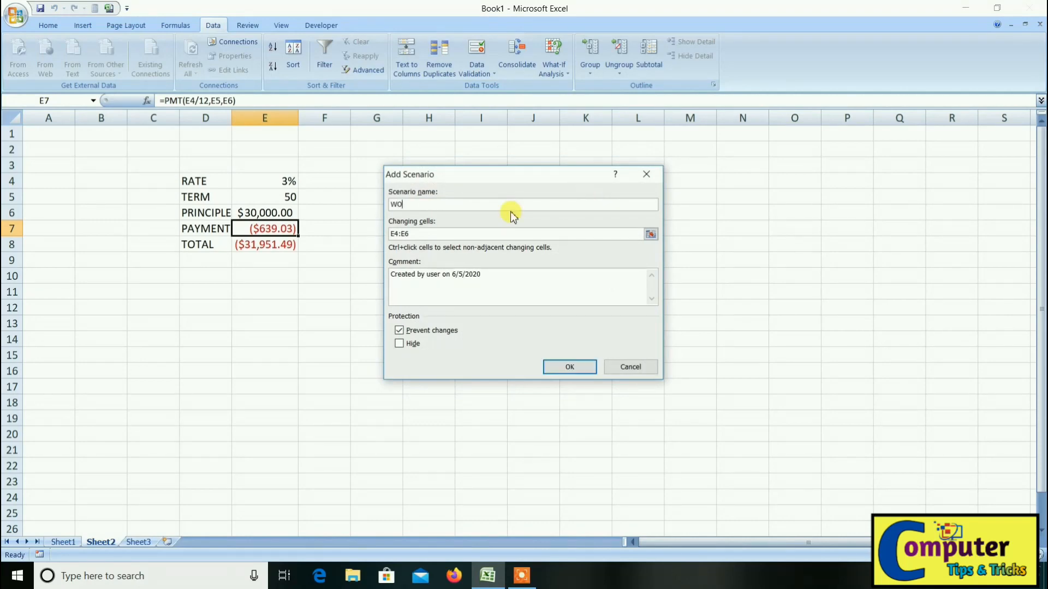
{"action": "type", "text": "RST"}
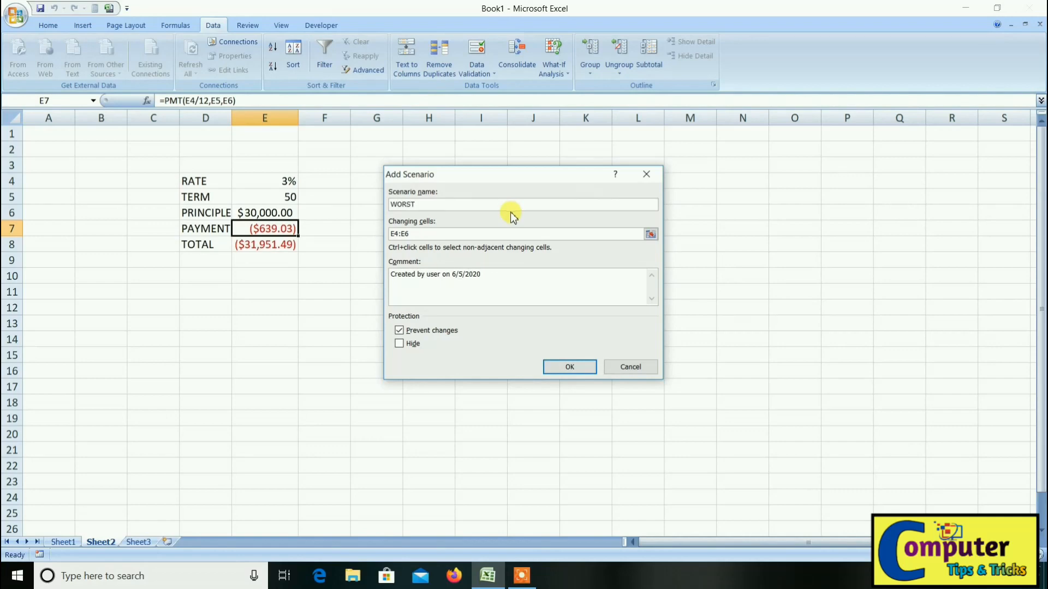
{"action": "left_click", "coordinate": [472, 234]}
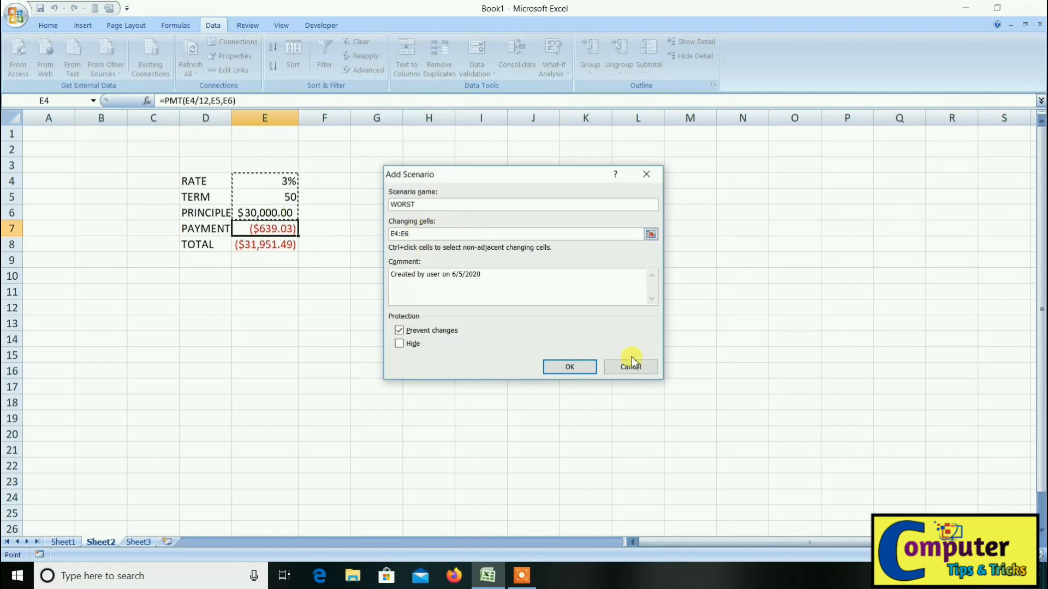
{"action": "left_click", "coordinate": [577, 362]}
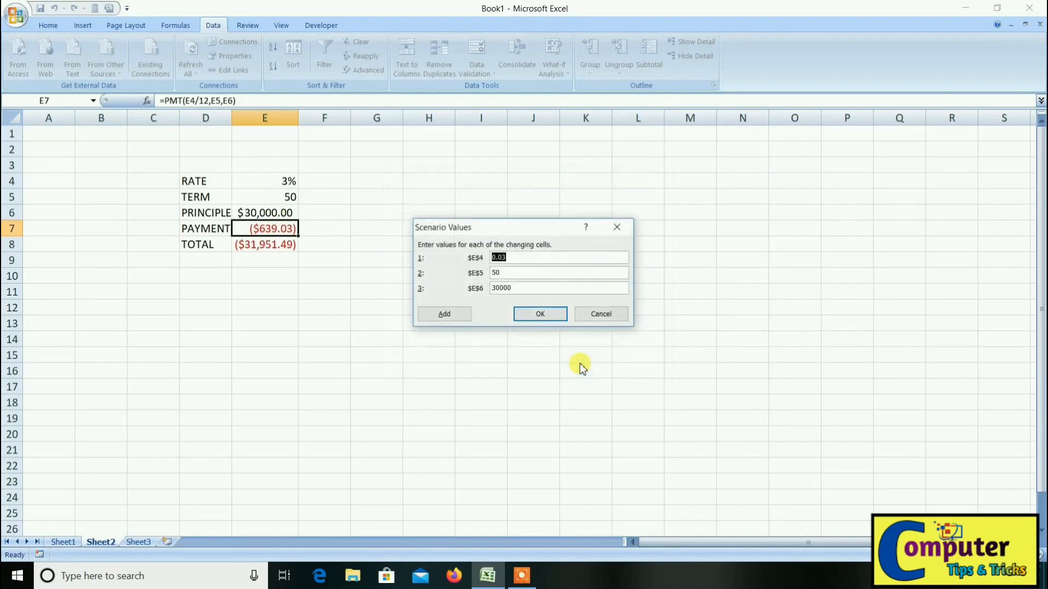
{"action": "left_click", "coordinate": [521, 258]}
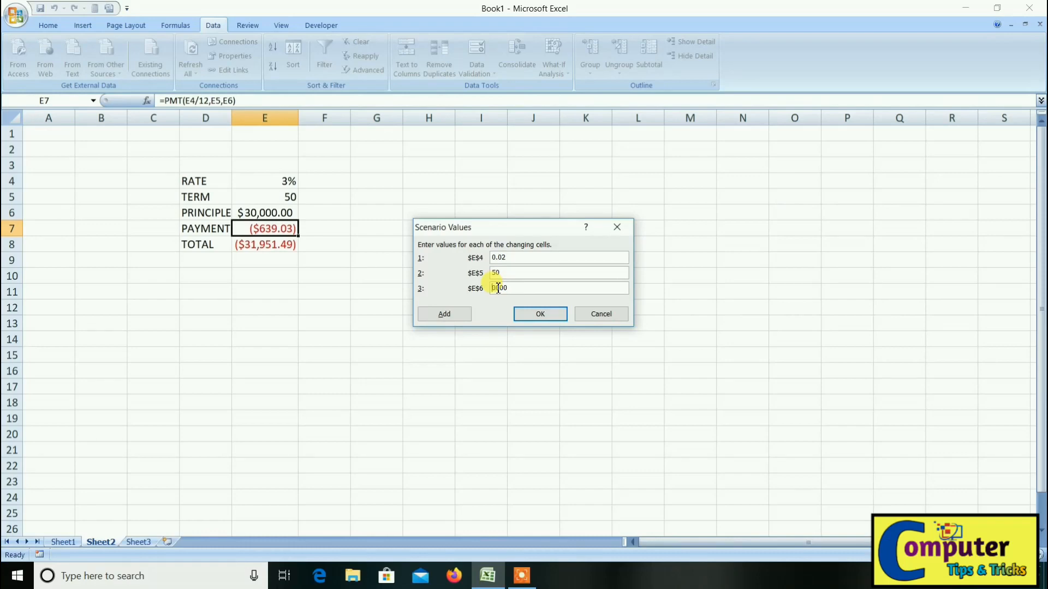
{"action": "left_click", "coordinate": [540, 315]}
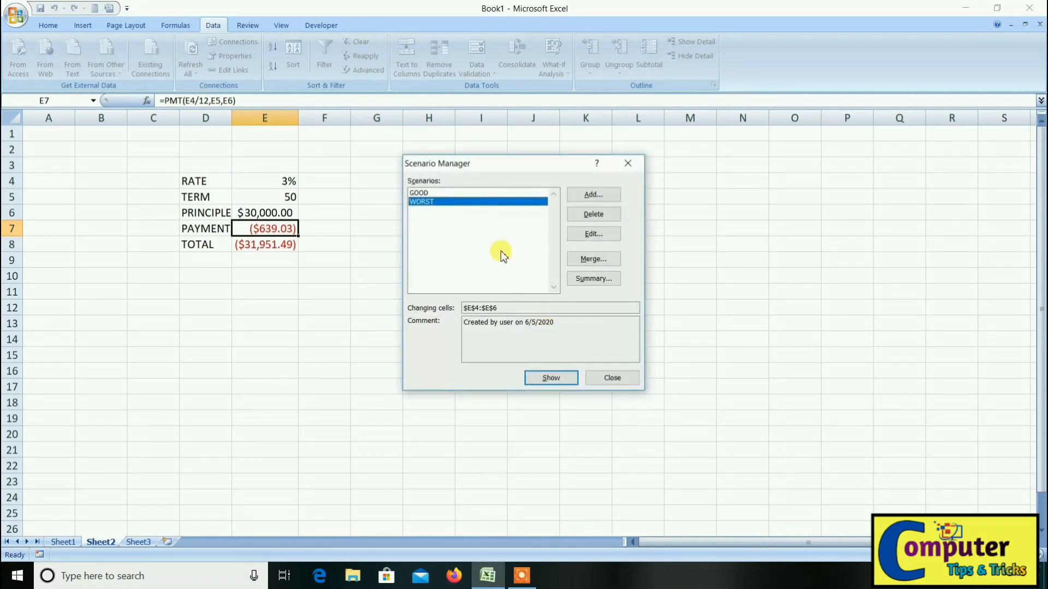
Show the GOOD scenario in the loan cells, followed by the WORST scenario
{"action": "left_click", "coordinate": [486, 193]}
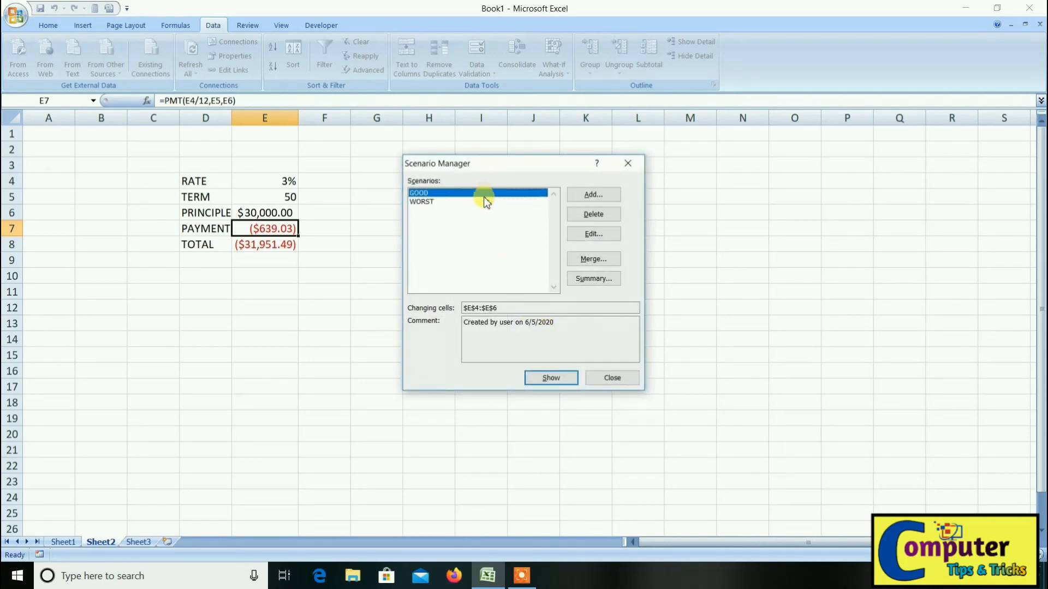
{"action": "left_click", "coordinate": [550, 378]}
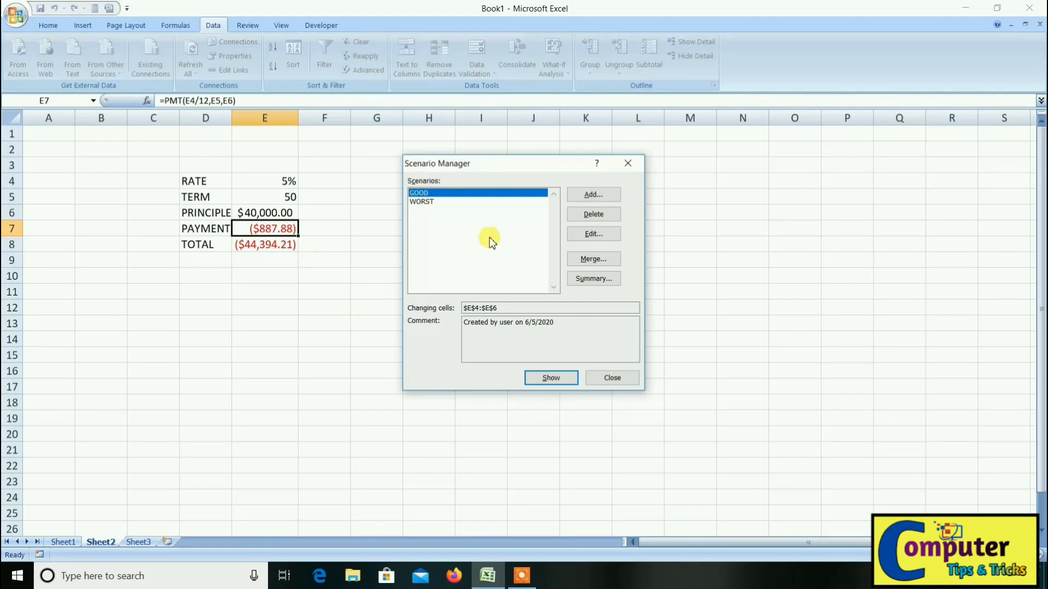
{"action": "left_click", "coordinate": [476, 203]}
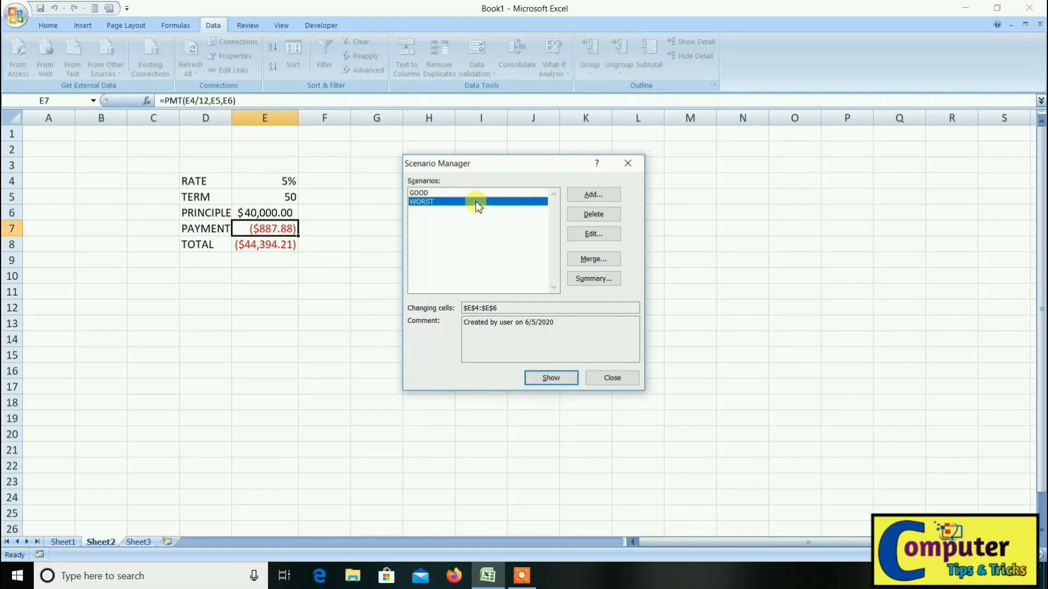
{"action": "left_click", "coordinate": [545, 380]}
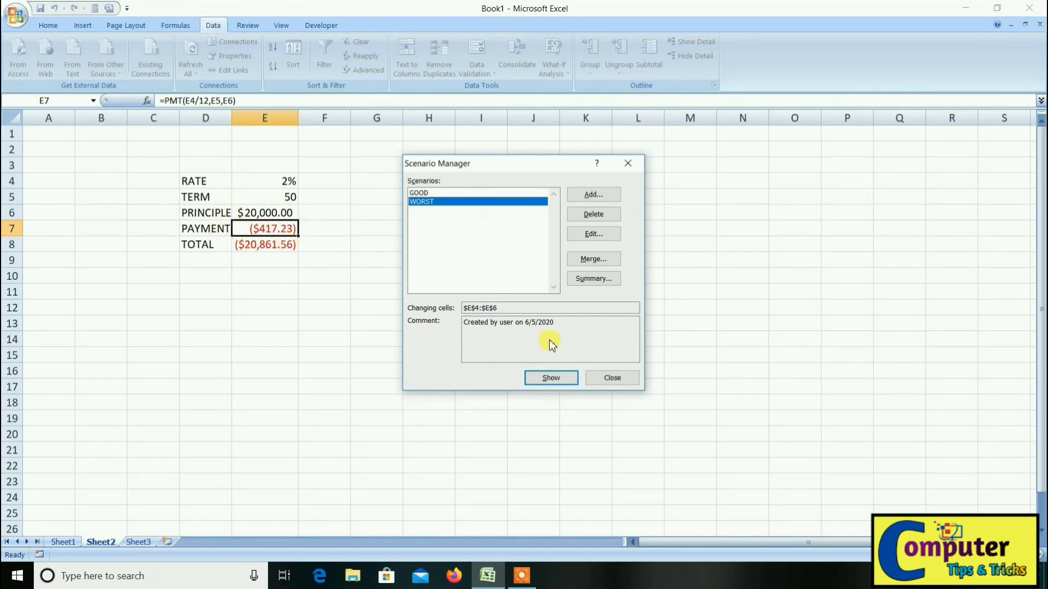
Generate a scenario summary report with E8 as the result cell
{"action": "left_click", "coordinate": [591, 282]}
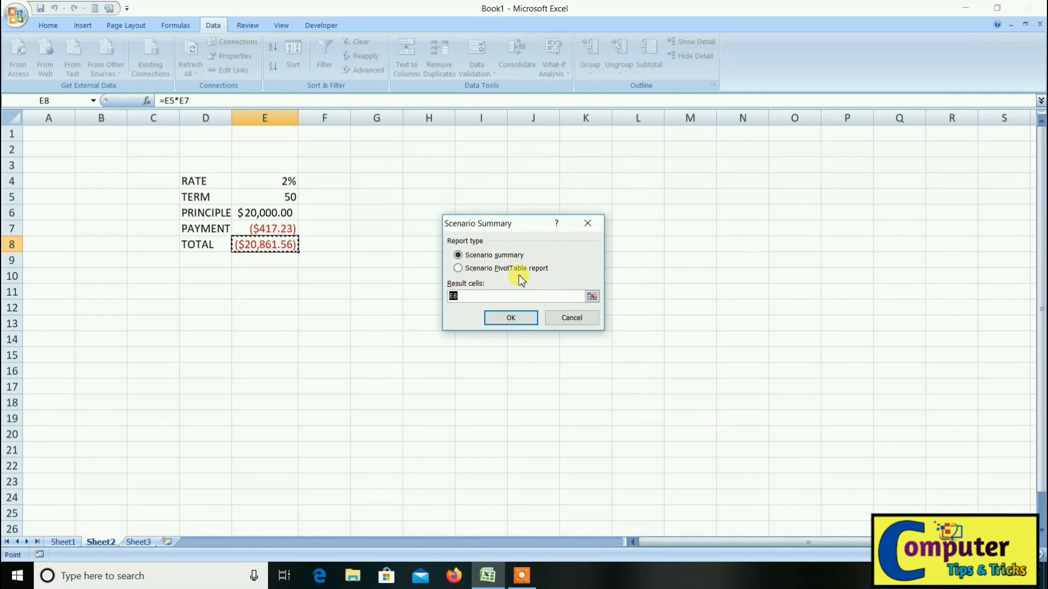
{"action": "left_click", "coordinate": [512, 319]}
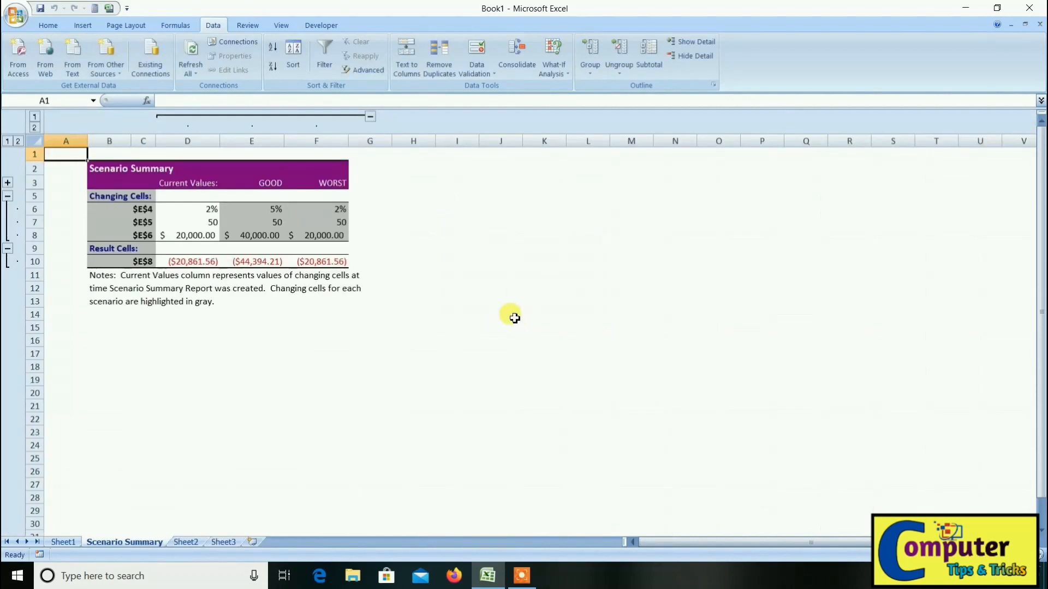